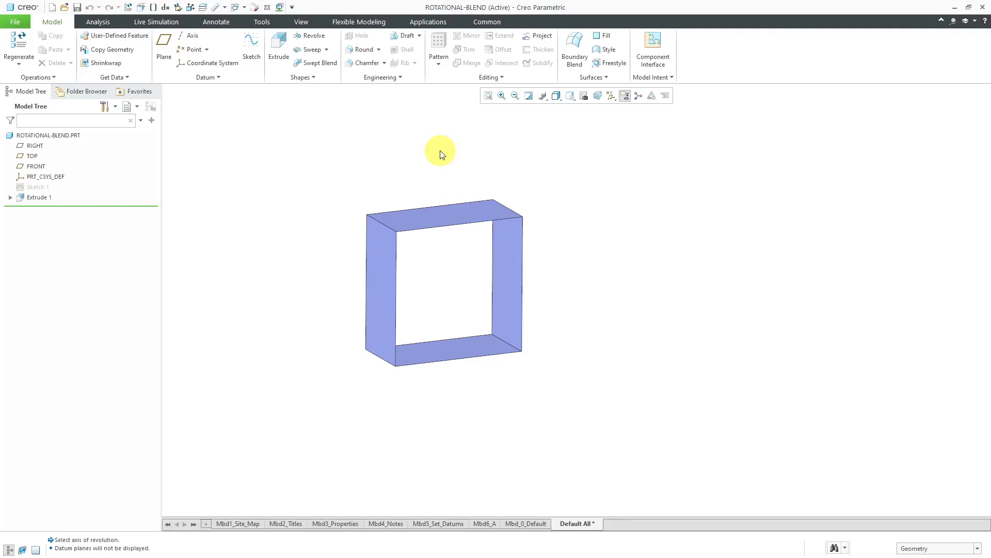
Open the Shapes group dropdown to show Blend and Rotational Blend.
{"action": "left_click", "coordinate": [301, 78]}
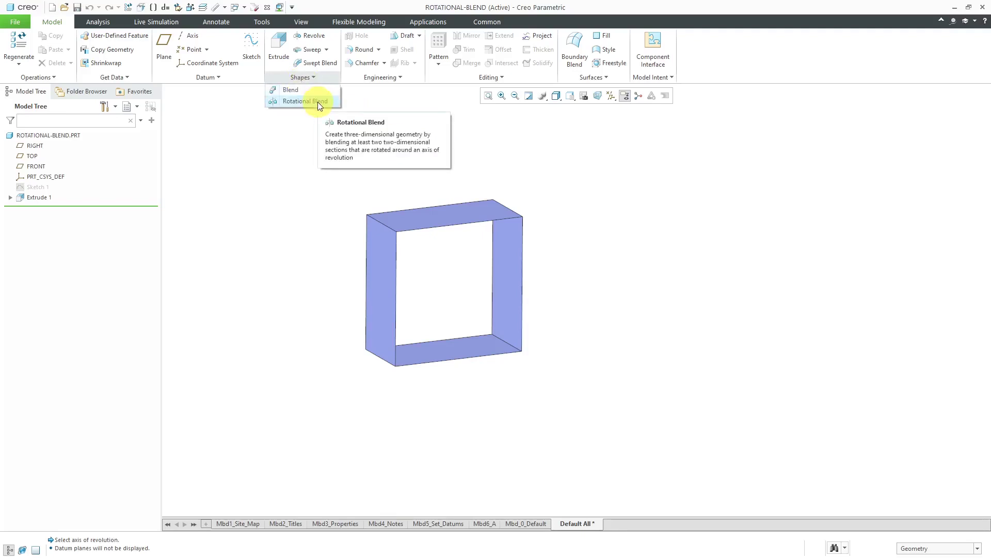
Start a Rotational Blend as a surface and open its Sections settings.
{"action": "left_click", "coordinate": [318, 101]}
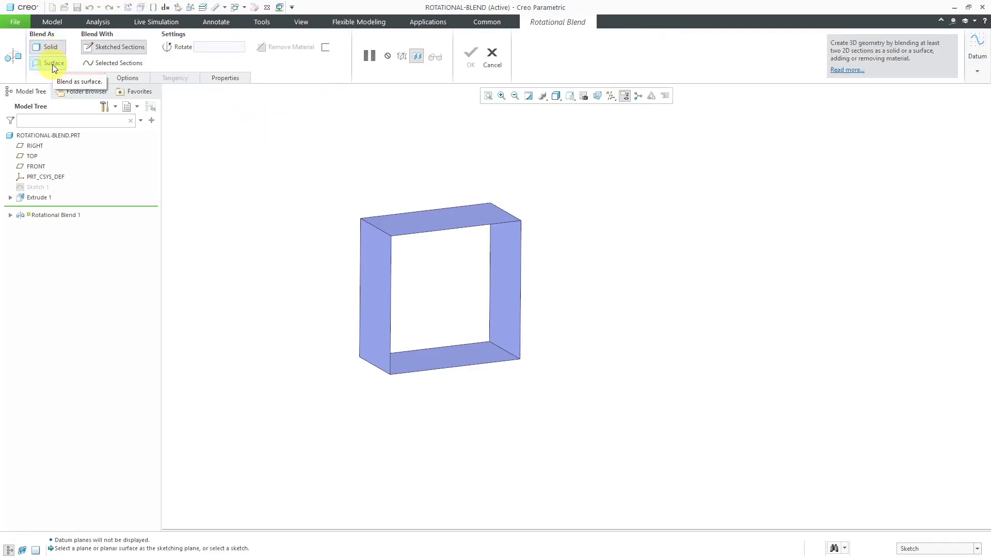
{"action": "left_click", "coordinate": [52, 65]}
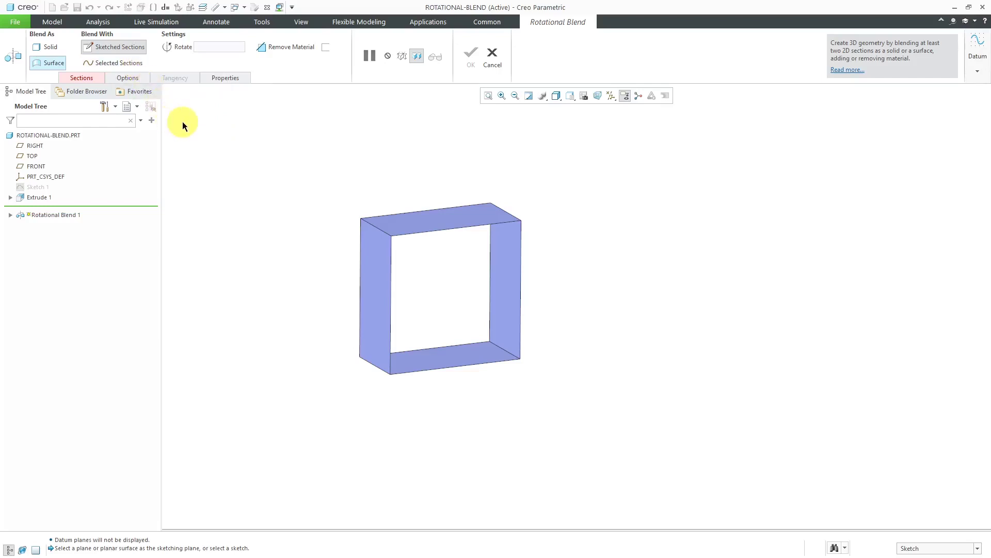
{"action": "left_click", "coordinate": [82, 78]}
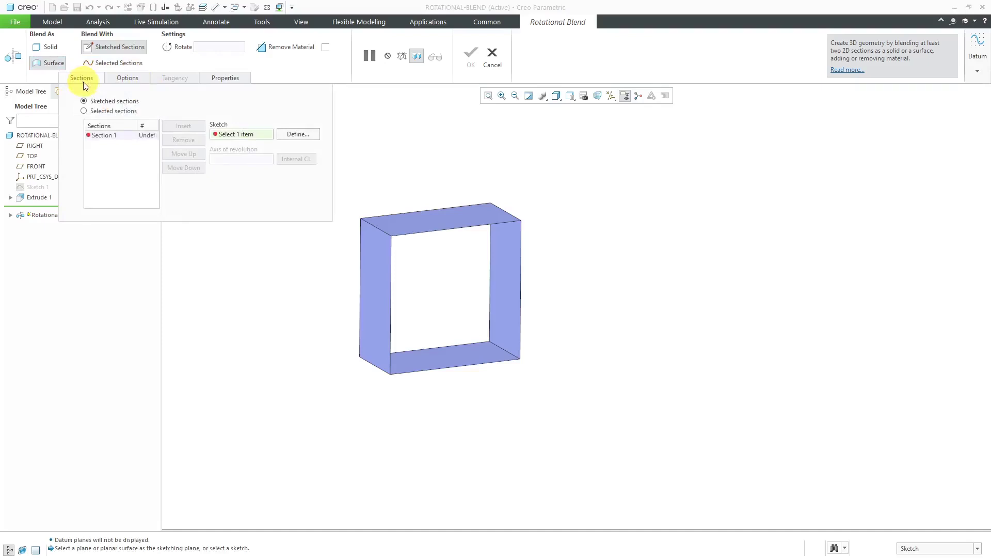
Show datum planes and put Section 1's sketch on the RIGHT plane, with TOP facing up.
{"action": "left_click", "coordinate": [297, 136]}
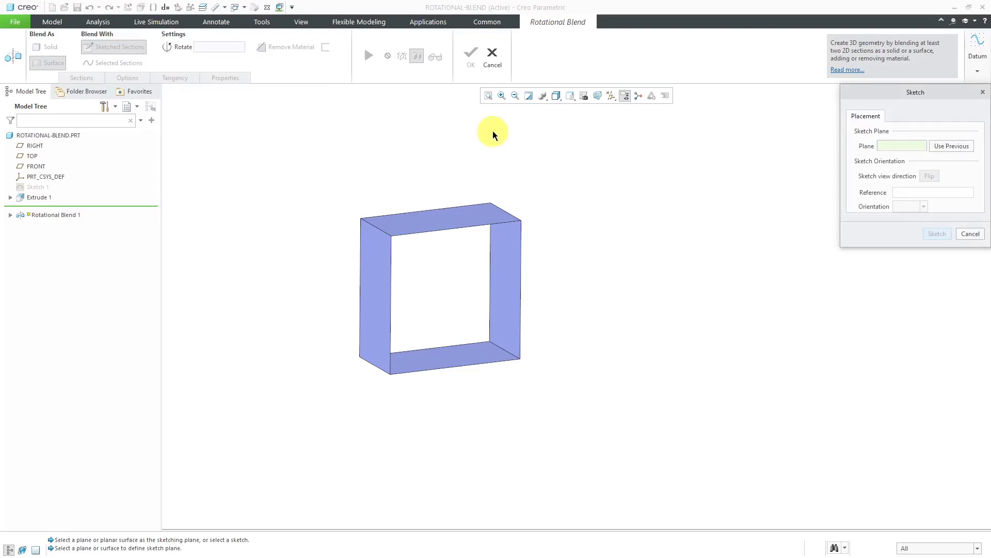
{"action": "left_click", "coordinate": [613, 99]}
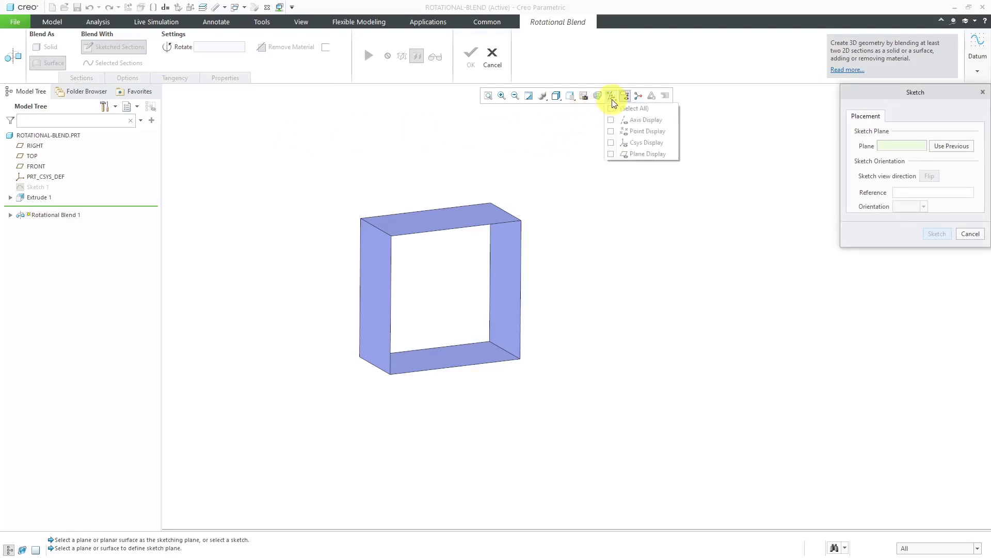
{"action": "left_click", "coordinate": [636, 153]}
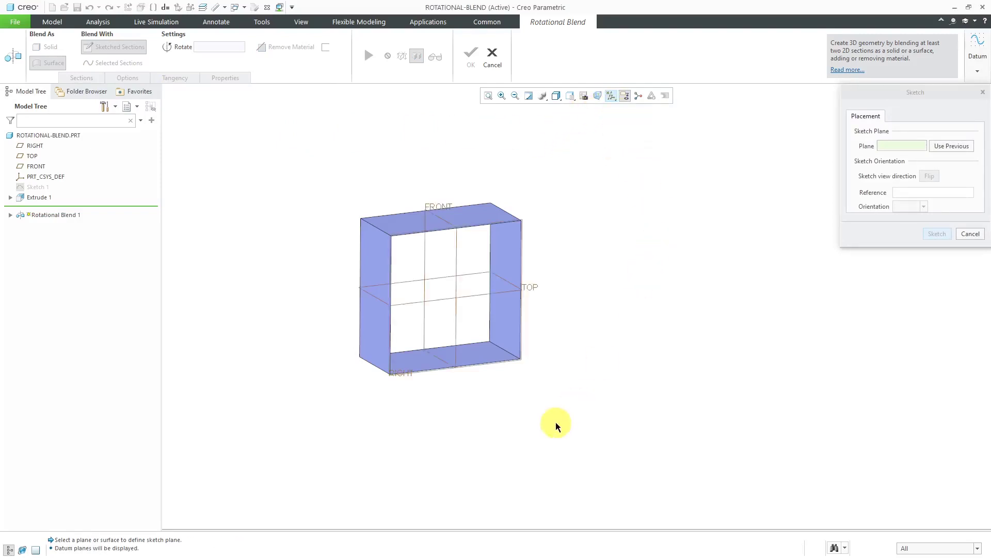
{"action": "left_click", "coordinate": [404, 379]}
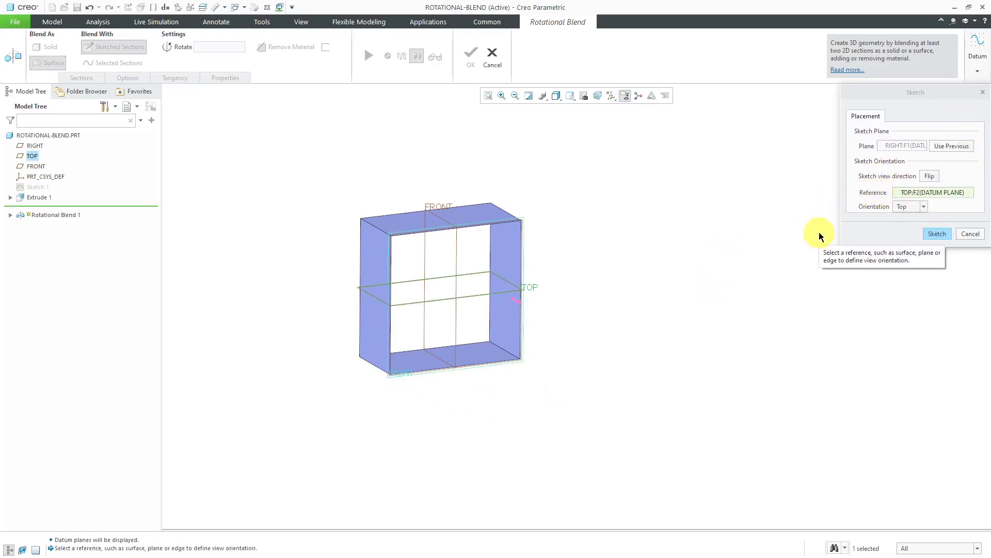
Hide datum planes and project the box's top, right, bottom and left edges into the sketch.
{"action": "left_click", "coordinate": [937, 234]}
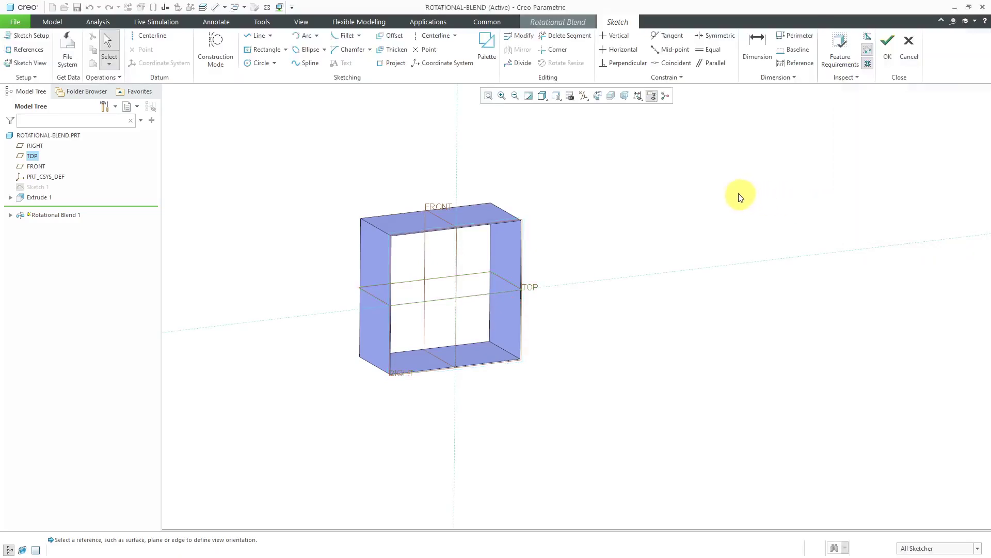
{"action": "left_click", "coordinate": [585, 99]}
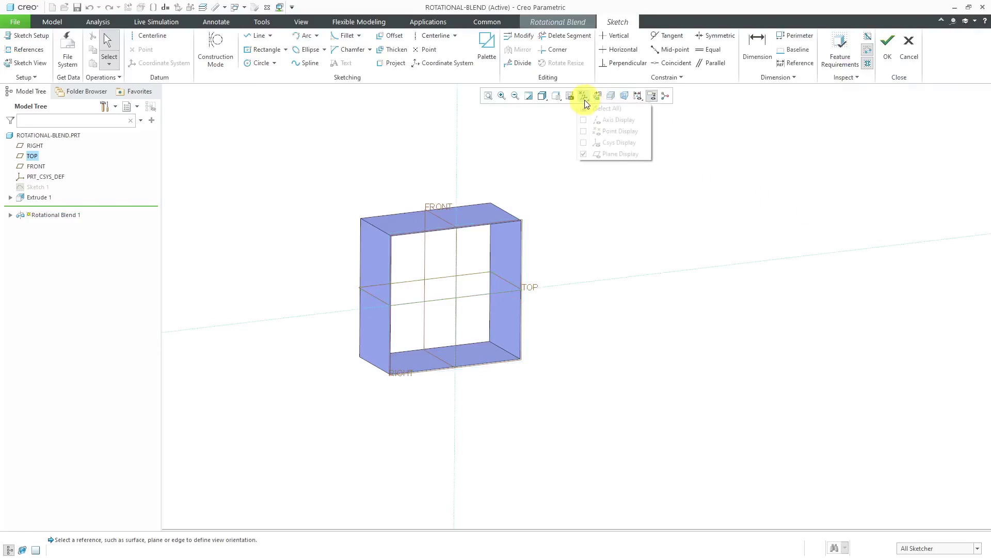
{"action": "left_click", "coordinate": [628, 154]}
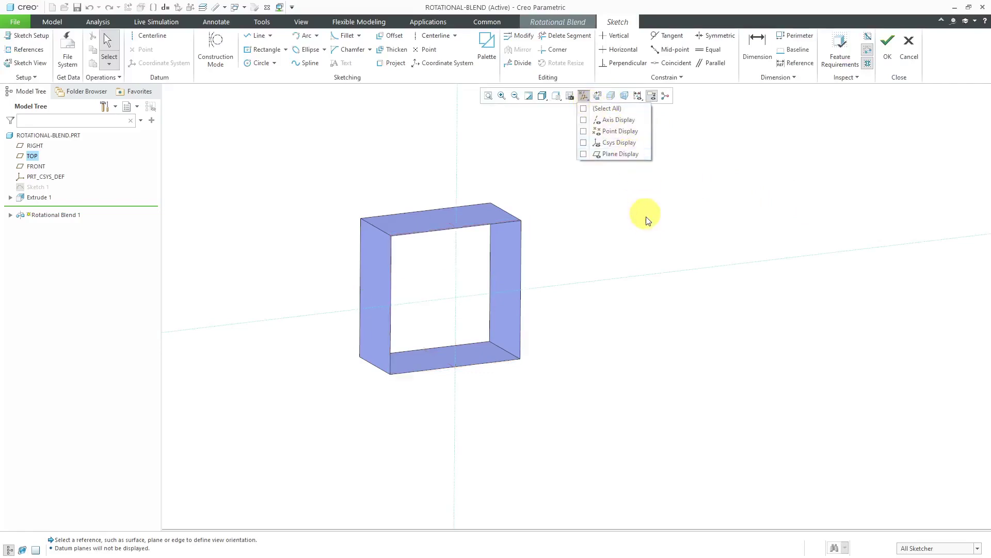
{"action": "left_click", "coordinate": [395, 63]}
{"action": "left_click", "coordinate": [453, 229]}
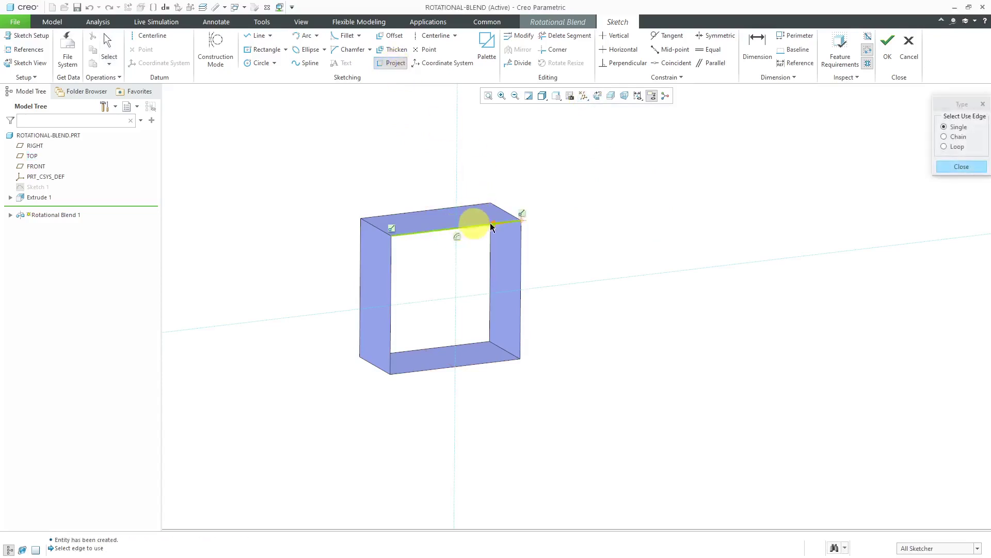
{"action": "left_click", "coordinate": [522, 249]}
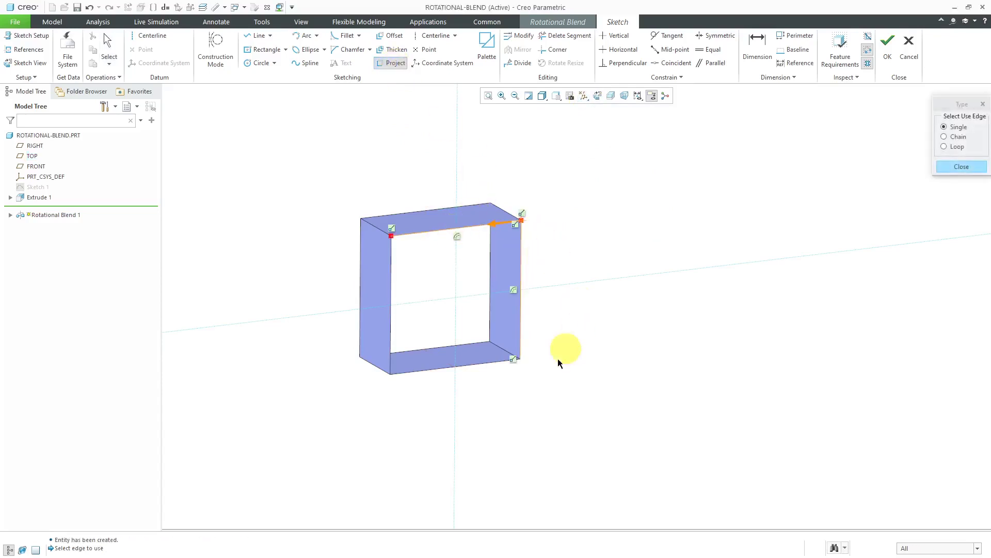
{"action": "left_click", "coordinate": [485, 365]}
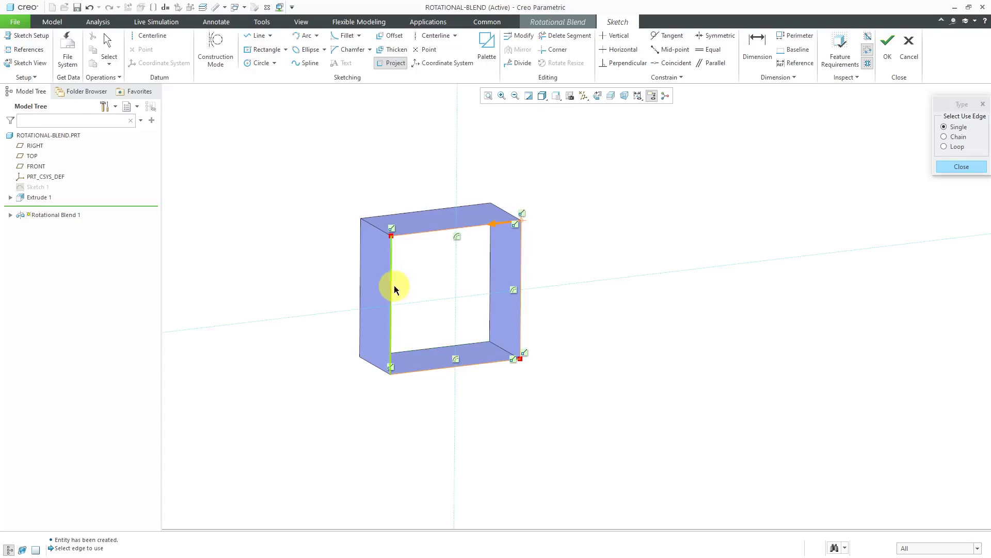
{"action": "left_click", "coordinate": [394, 286]}
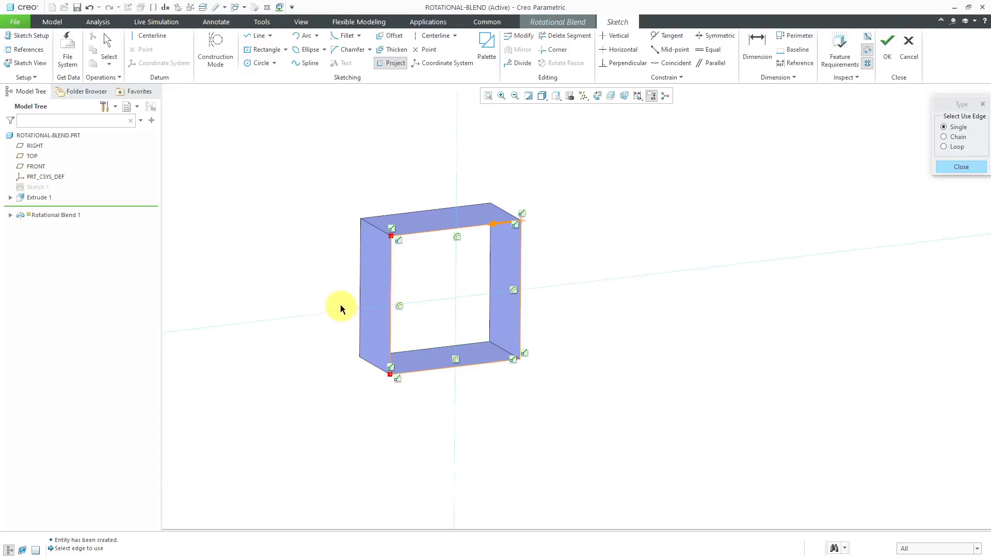
{"action": "scroll", "coordinate": [339, 305], "scroll_direction": "down", "scroll_amount": 1}
{"action": "scroll", "coordinate": [380, 250], "scroll_direction": "down", "scroll_amount": 1}
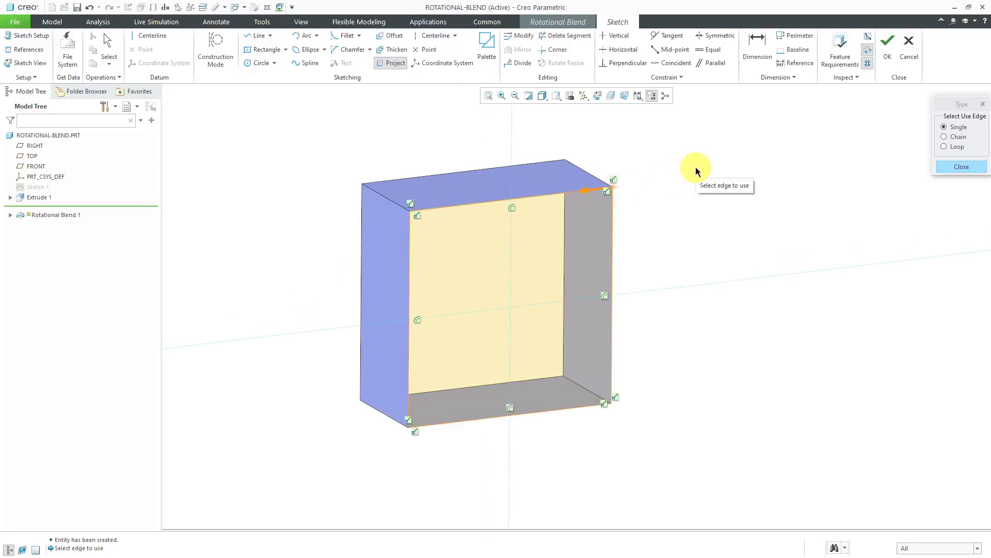
{"action": "left_click", "coordinate": [955, 167]}
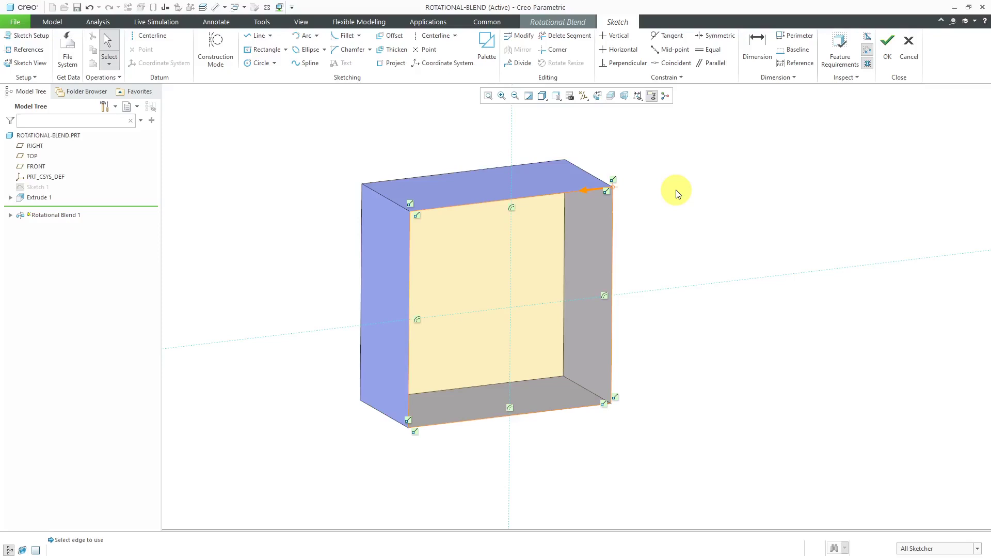
Move the section's start point to the square's upper-left corner.
{"action": "left_click", "coordinate": [412, 214]}
{"action": "right_click", "coordinate": [345, 145]}
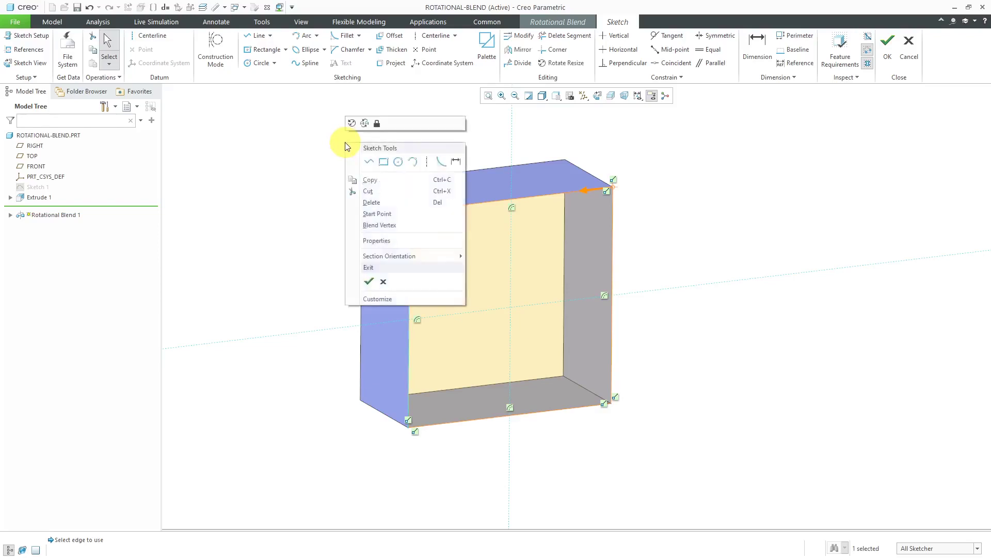
{"action": "left_click", "coordinate": [387, 214]}
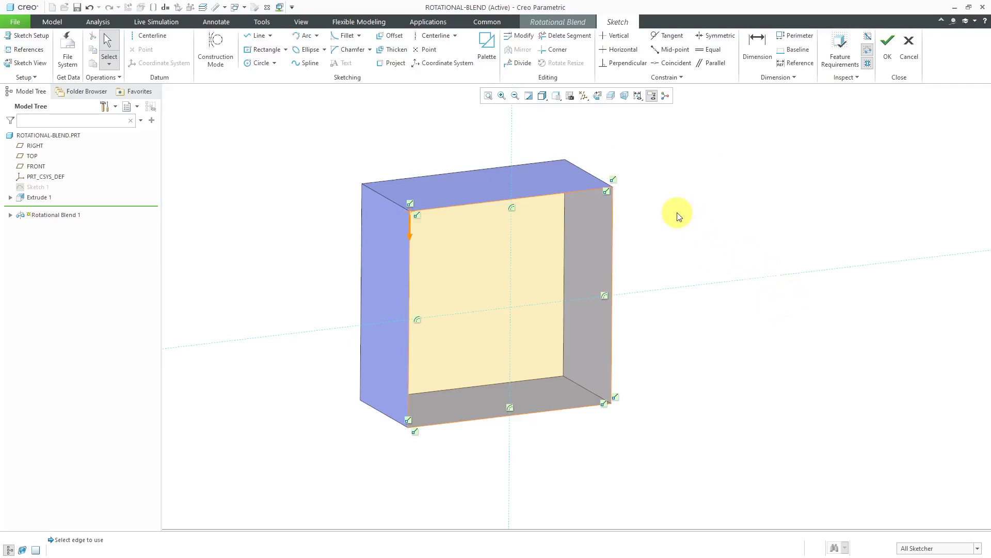
In a face-on sketch view, draw a vertical centerline left of the square.
{"action": "left_click", "coordinate": [599, 98]}
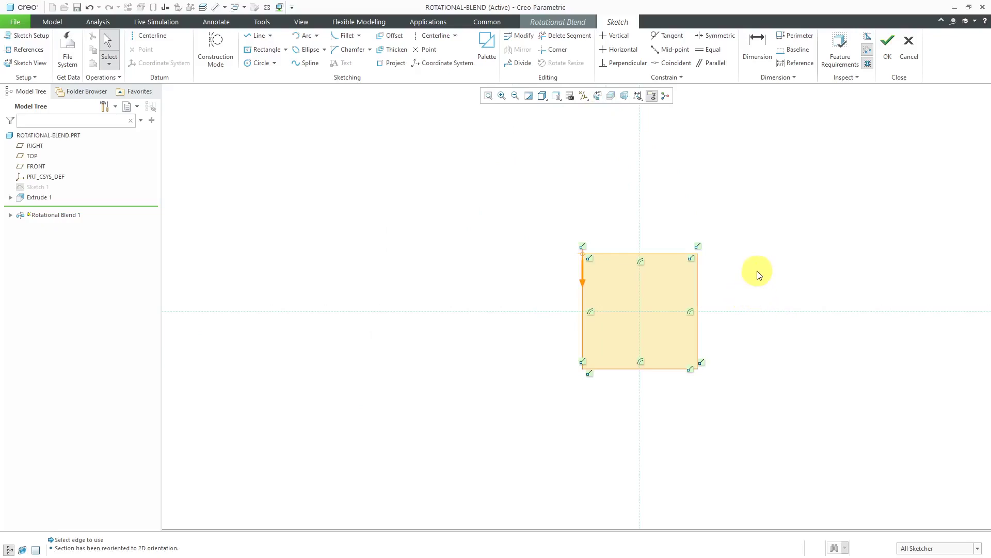
{"action": "scroll", "coordinate": [793, 256], "scroll_direction": "up", "scroll_amount": 2}
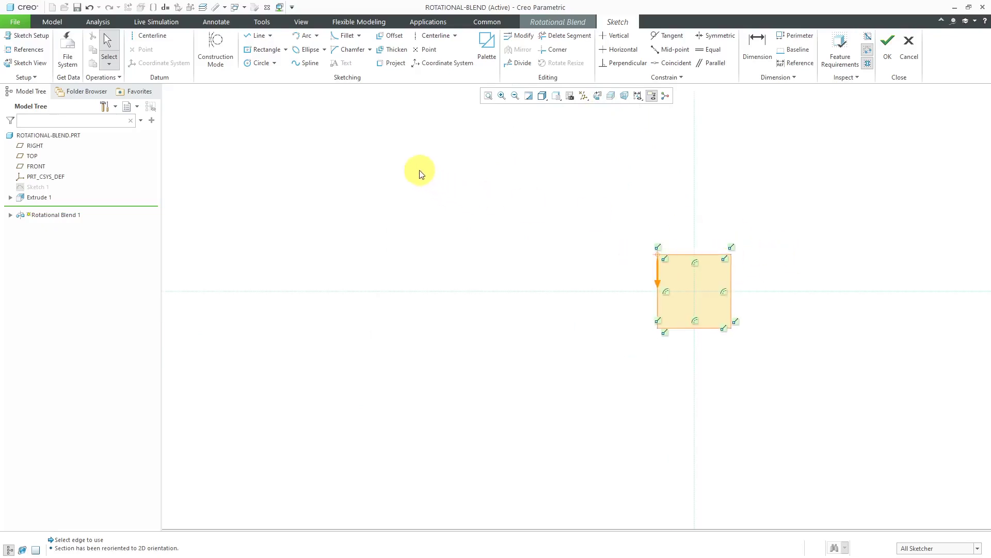
{"action": "left_click", "coordinate": [431, 40]}
{"action": "left_click", "coordinate": [232, 292]}
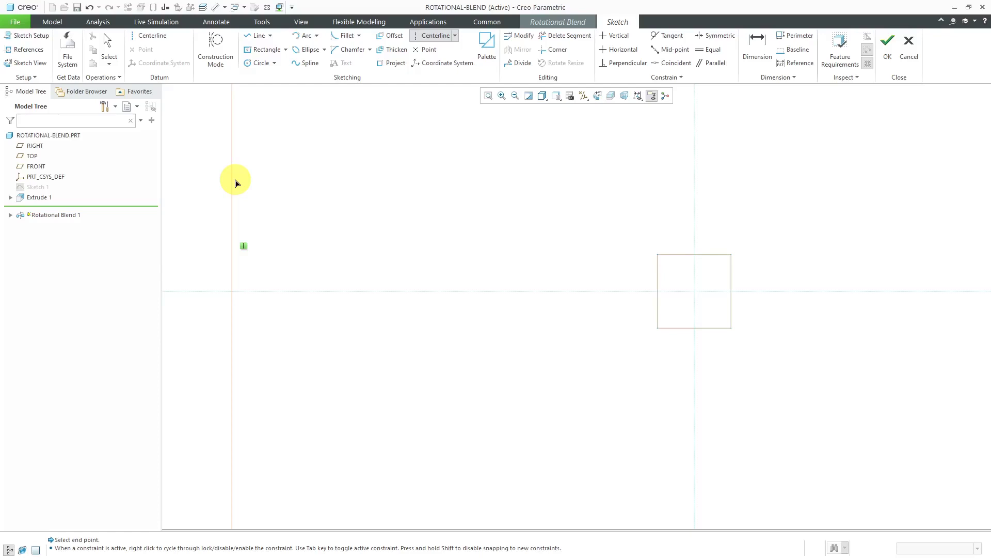
{"action": "left_click", "coordinate": [235, 183]}
{"action": "middle_click", "coordinate": [328, 170]}
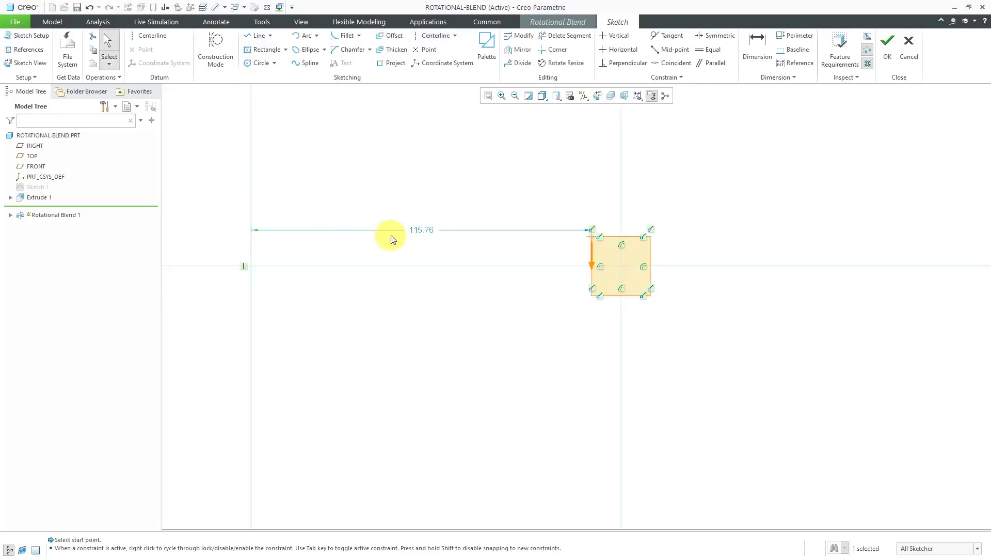
Dimension the centerline 80 from the square's vertical centre reference.
{"action": "double_click", "coordinate": [423, 233]}
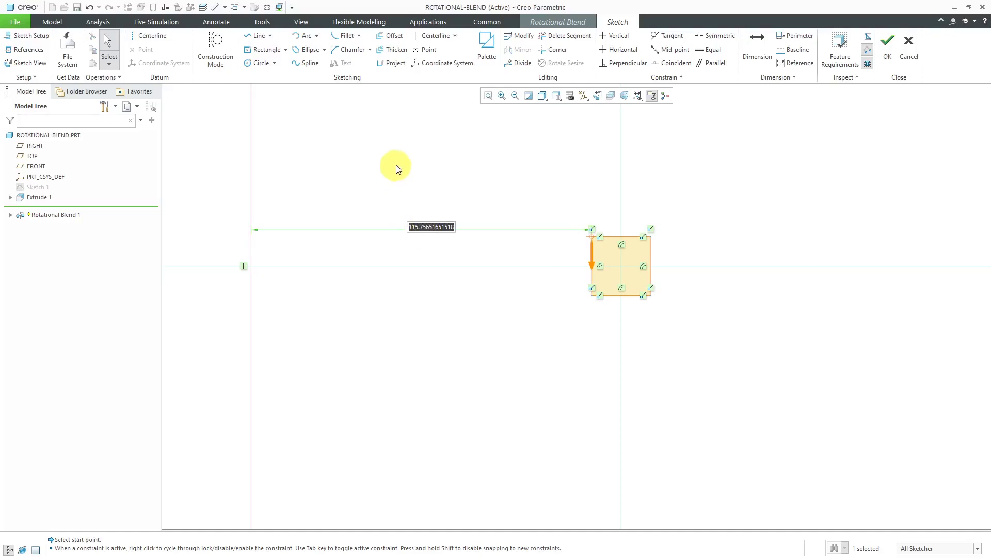
{"action": "left_click", "coordinate": [757, 49]}
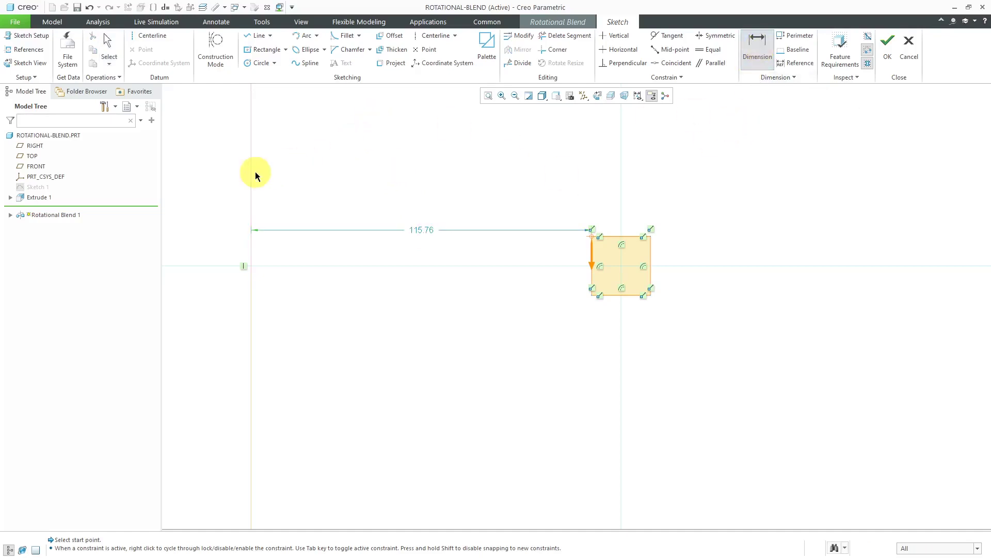
{"action": "left_click", "coordinate": [621, 168]}
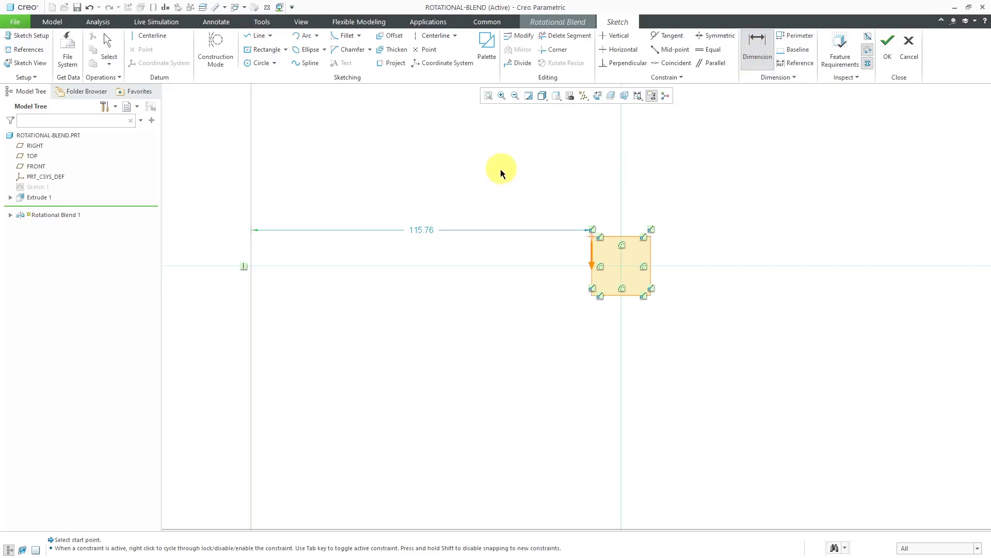
{"action": "middle_click", "coordinate": [481, 178]}
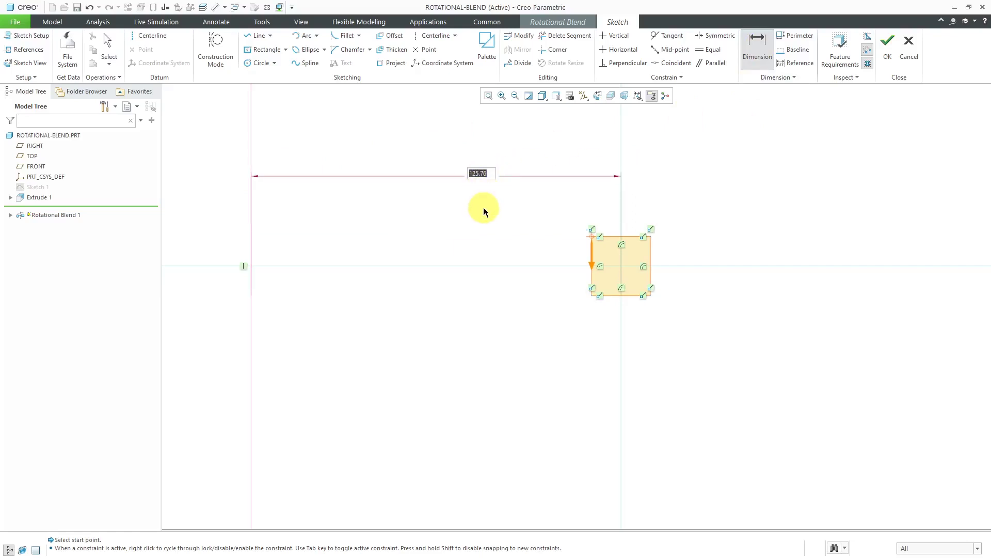
{"action": "type", "text": "80"}
{"action": "key", "text": "Return"}
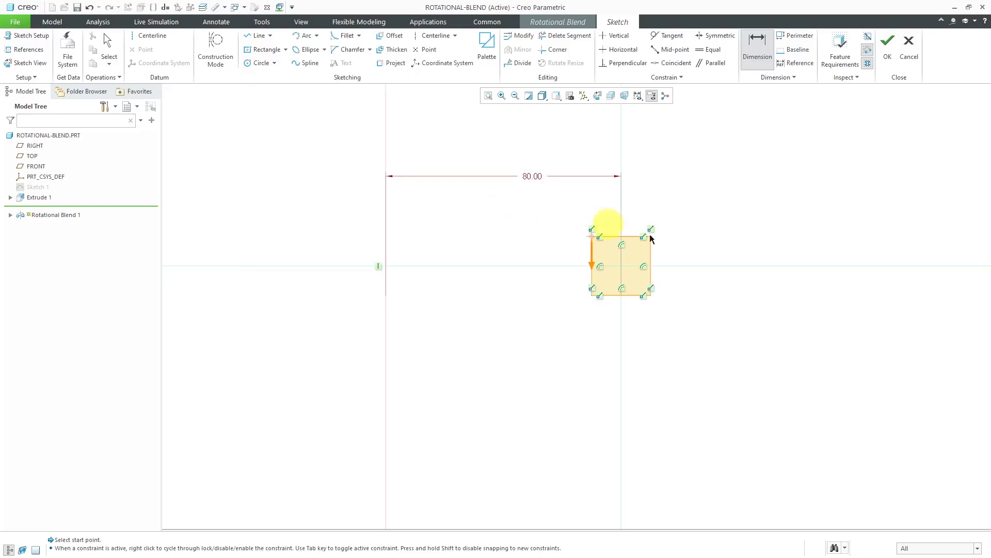
Finish Section 1 and add Section 2 offset 90° from Section 1.
{"action": "left_click", "coordinate": [890, 51]}
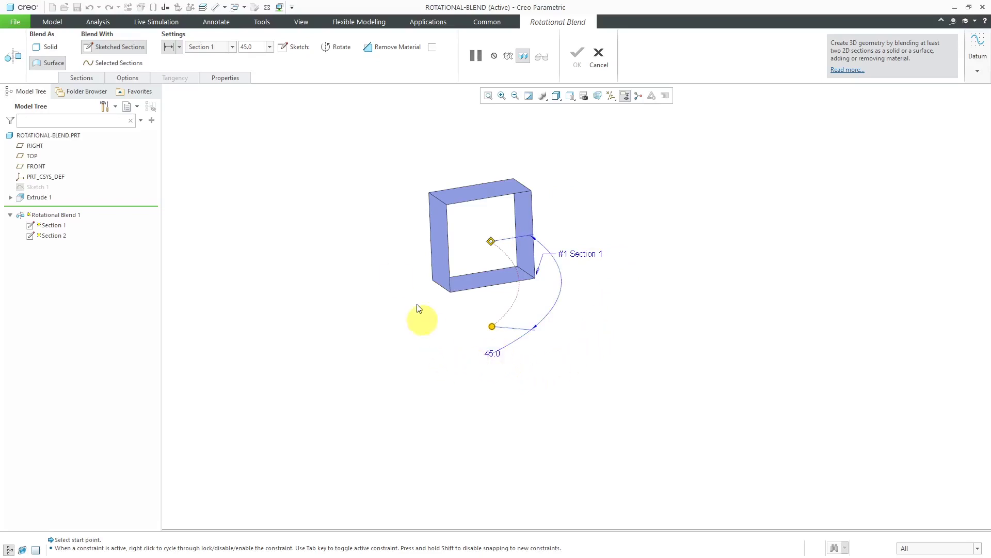
{"action": "left_click", "coordinate": [84, 78]}
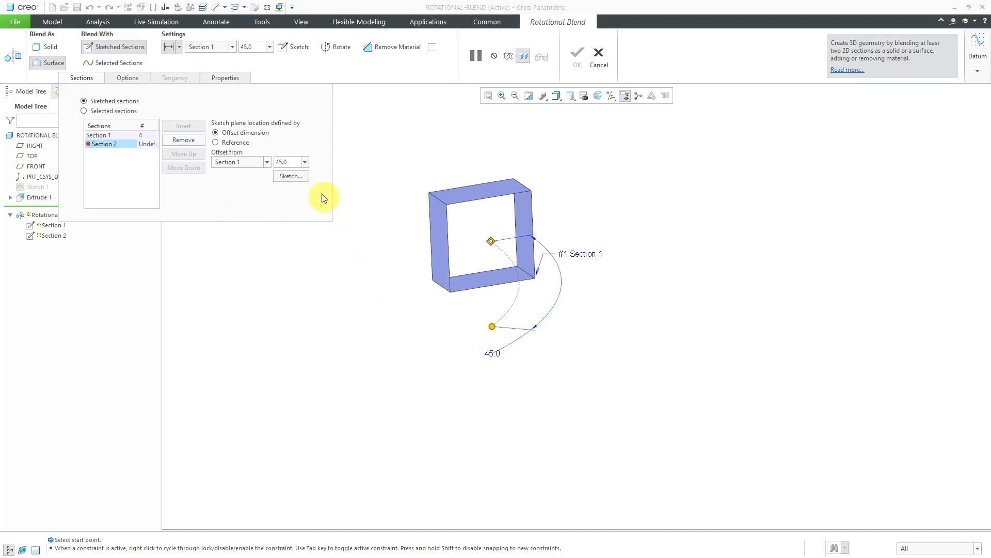
{"action": "left_click", "coordinate": [240, 146]}
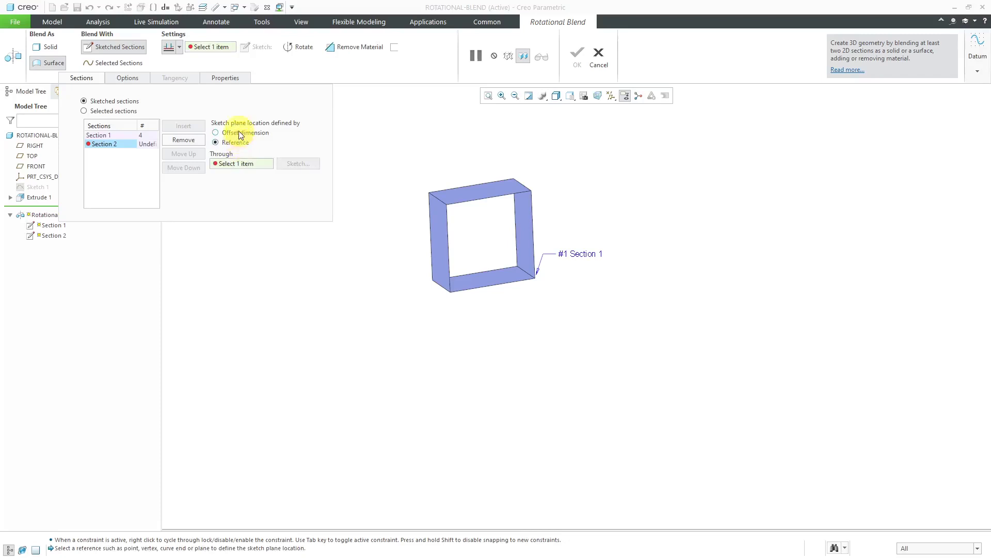
{"action": "left_click", "coordinate": [241, 135]}
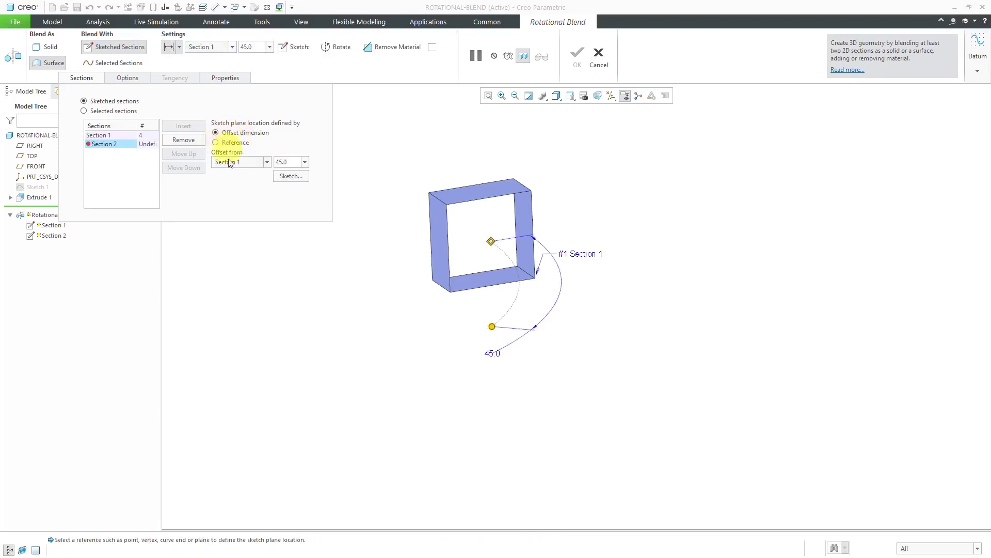
{"action": "double_click", "coordinate": [490, 354]}
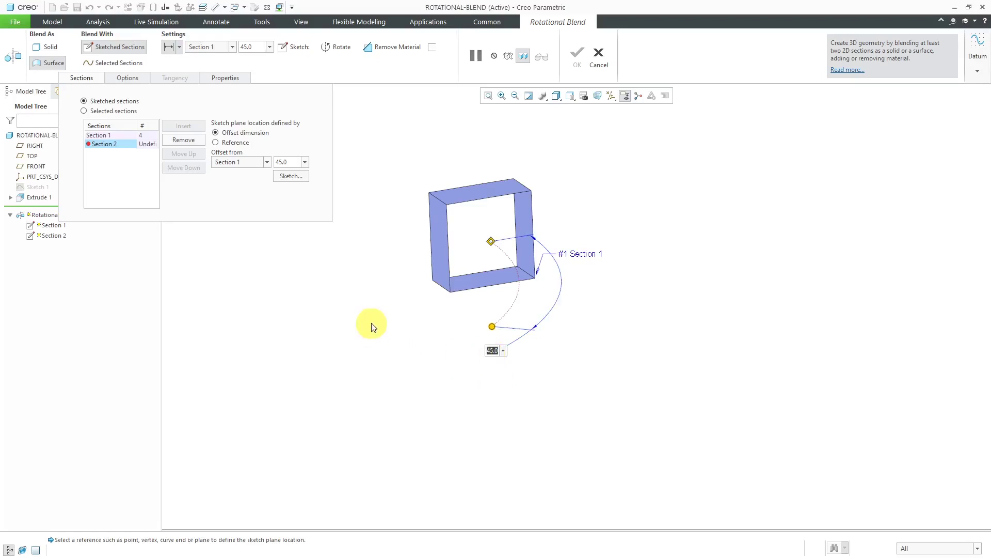
{"action": "type", "text": "90"}
{"action": "key", "text": "Return"}
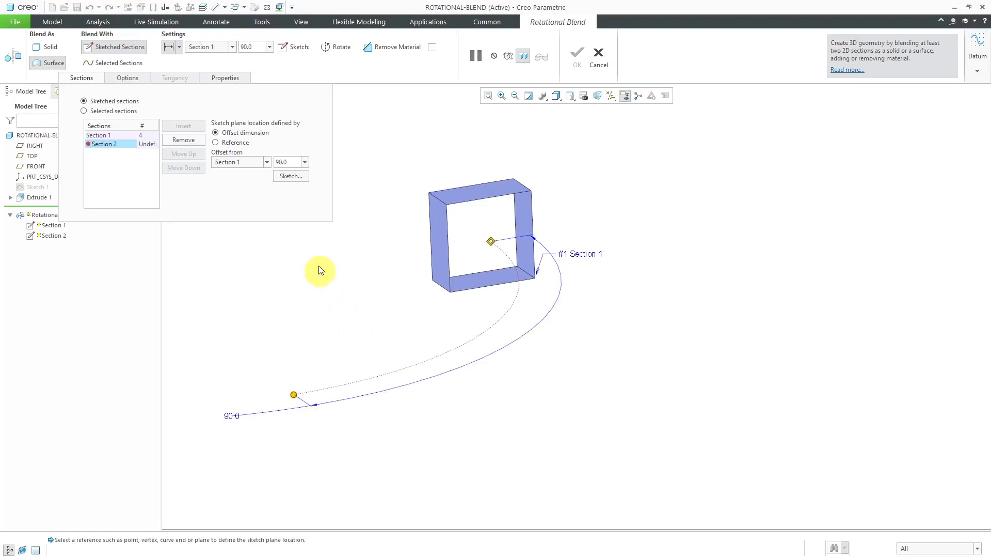
Open Section 2's sketch in a face-on view centred on the section.
{"action": "left_click", "coordinate": [293, 175]}
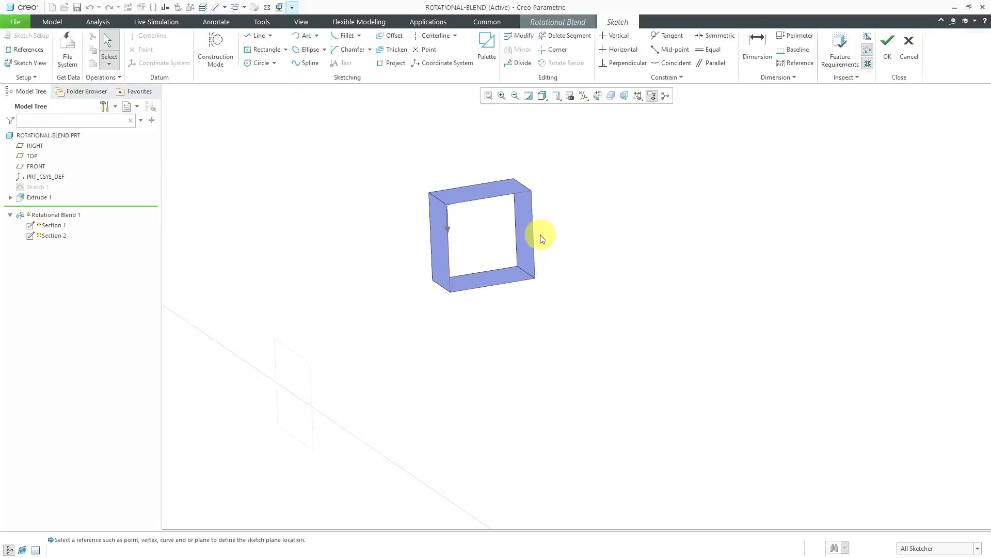
{"action": "left_click", "coordinate": [599, 97]}
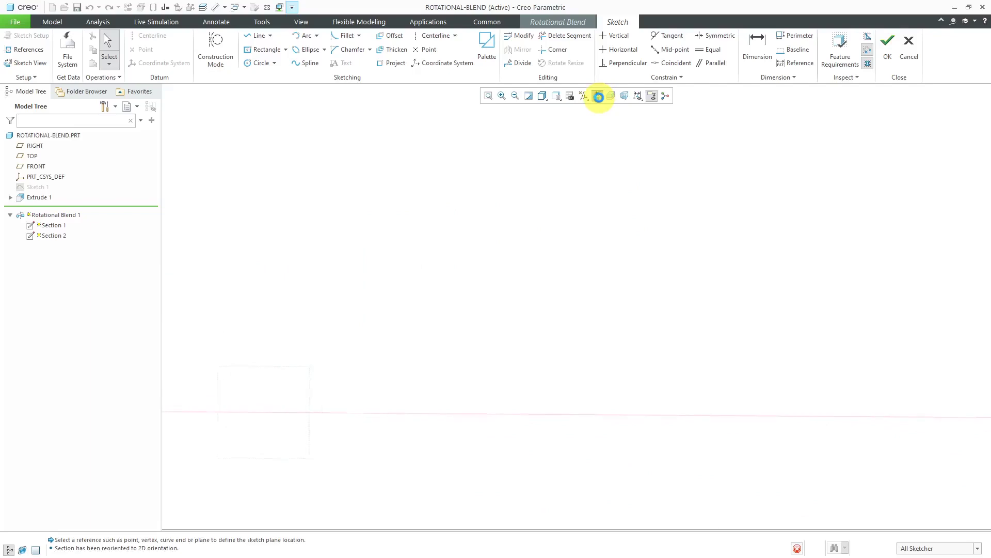
{"action": "scroll", "coordinate": [310, 350], "scroll_direction": "up", "scroll_amount": 2}
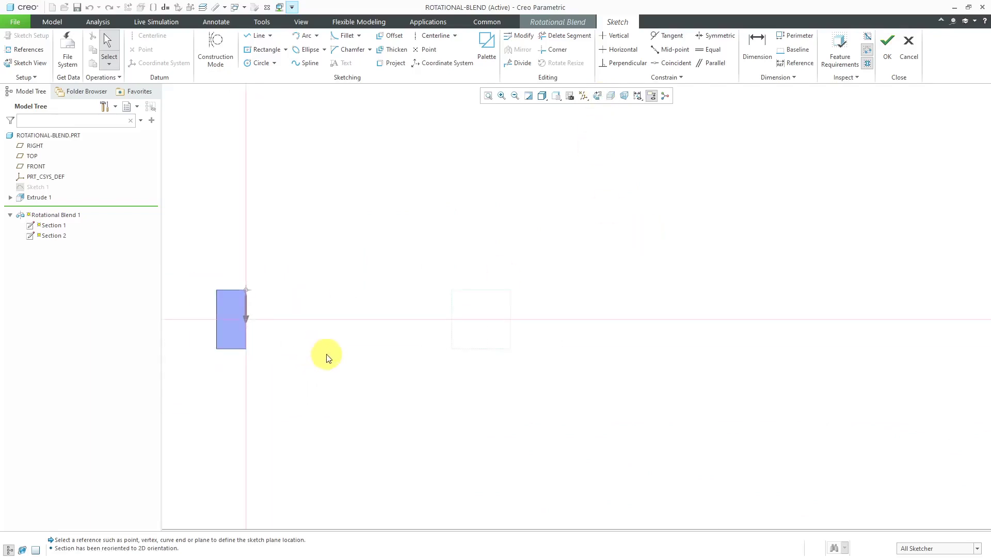
{"action": "middle_click_drag", "start_coordinate": [361, 371], "coordinate": [465, 361]}
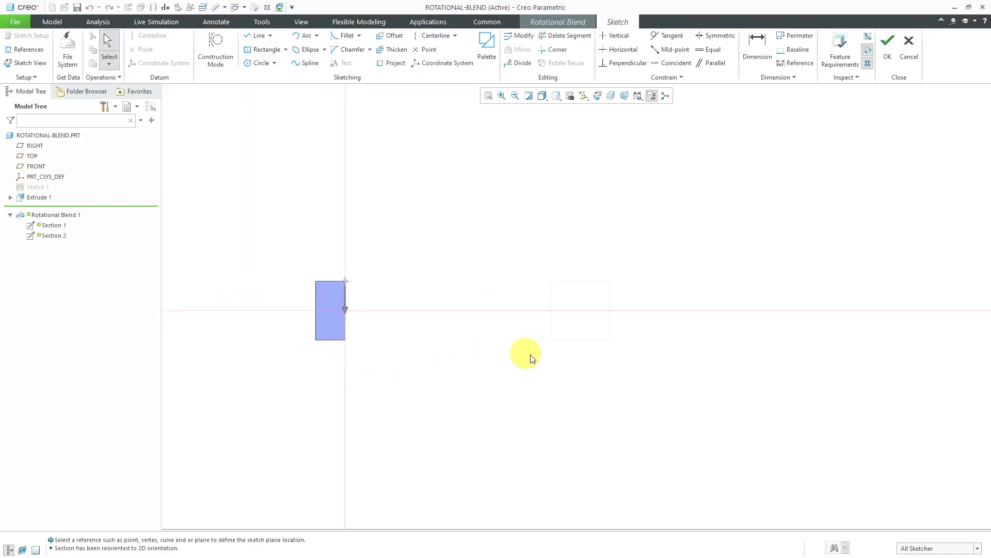
{"action": "scroll", "coordinate": [571, 340], "scroll_direction": "up", "scroll_amount": 2}
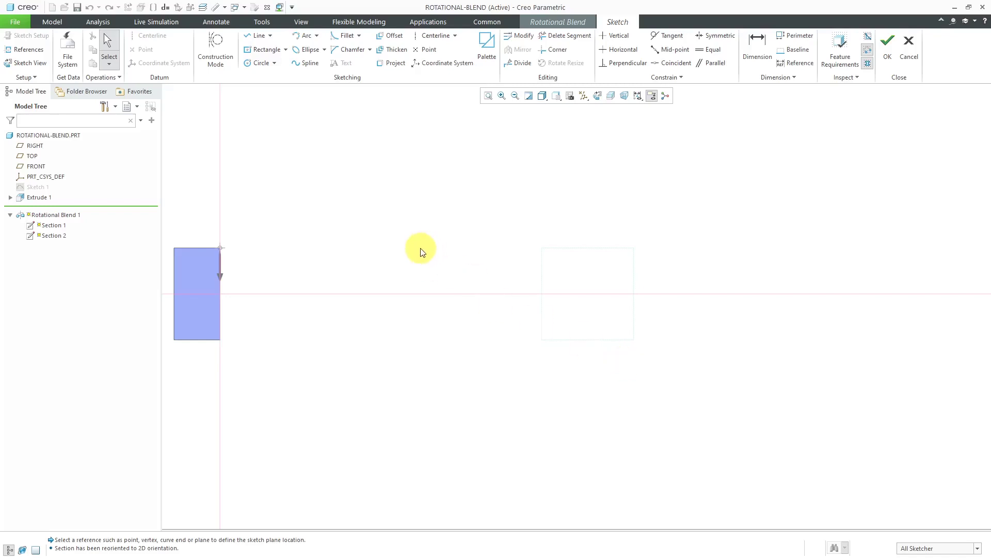
Draw a circle right of the square and constrain it tangent at its top.
{"action": "left_click", "coordinate": [260, 63]}
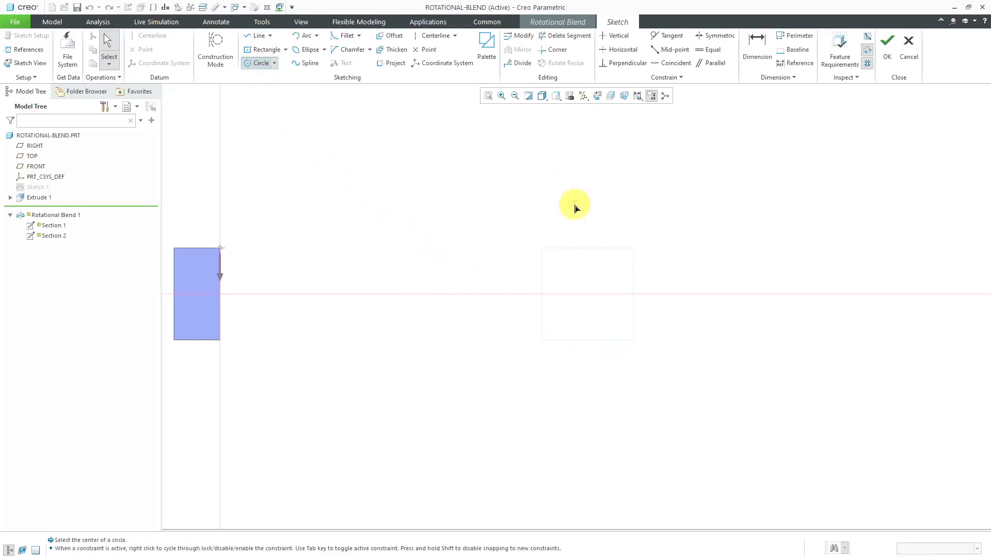
{"action": "left_click", "coordinate": [588, 293]}
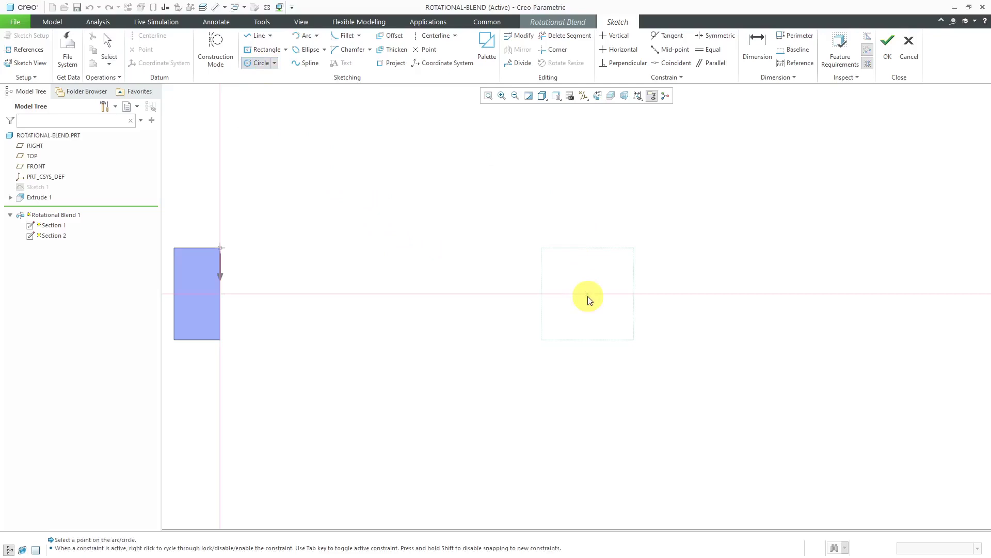
{"action": "left_click", "coordinate": [600, 343]}
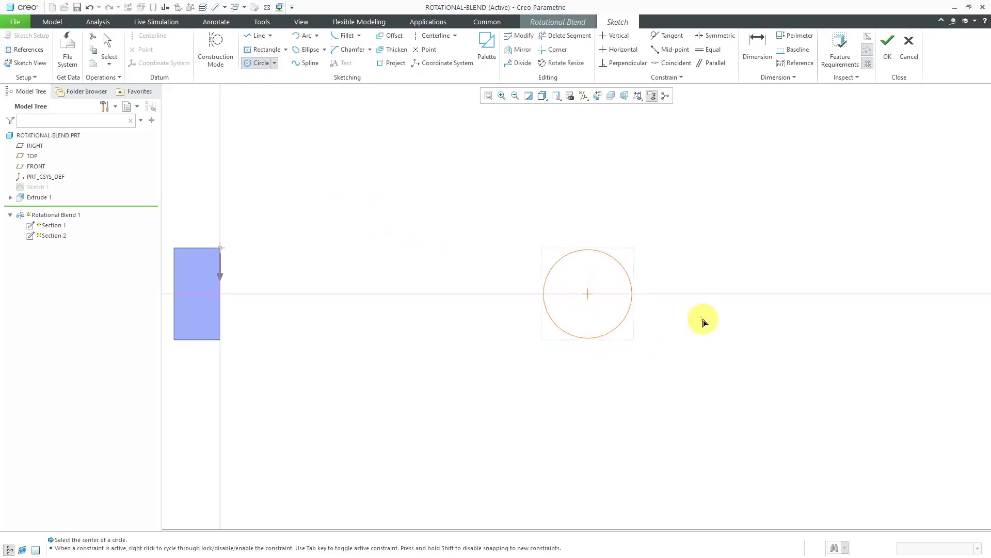
{"action": "middle_click", "coordinate": [671, 326]}
{"action": "scroll", "coordinate": [596, 311], "scroll_direction": "up", "scroll_amount": 2}
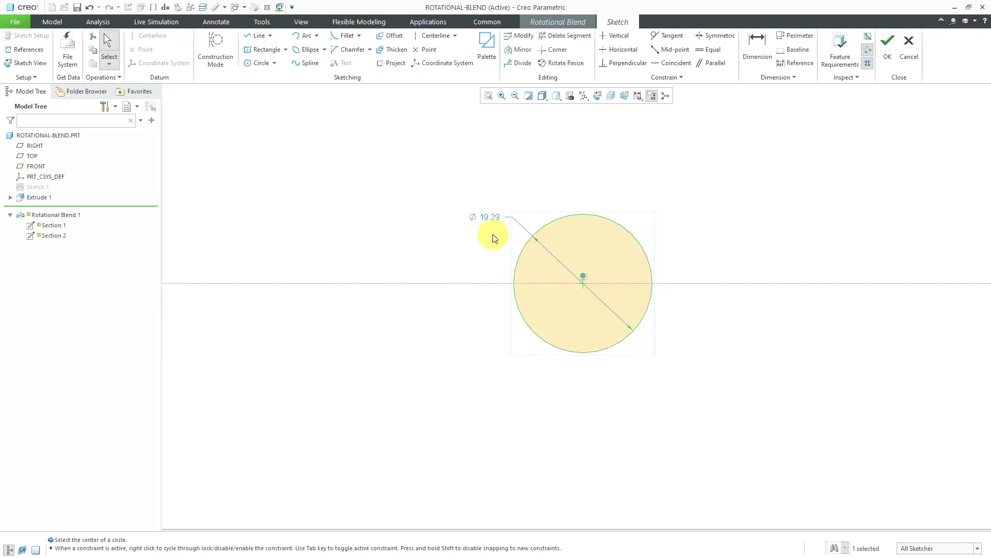
{"action": "left_click", "coordinate": [668, 35]}
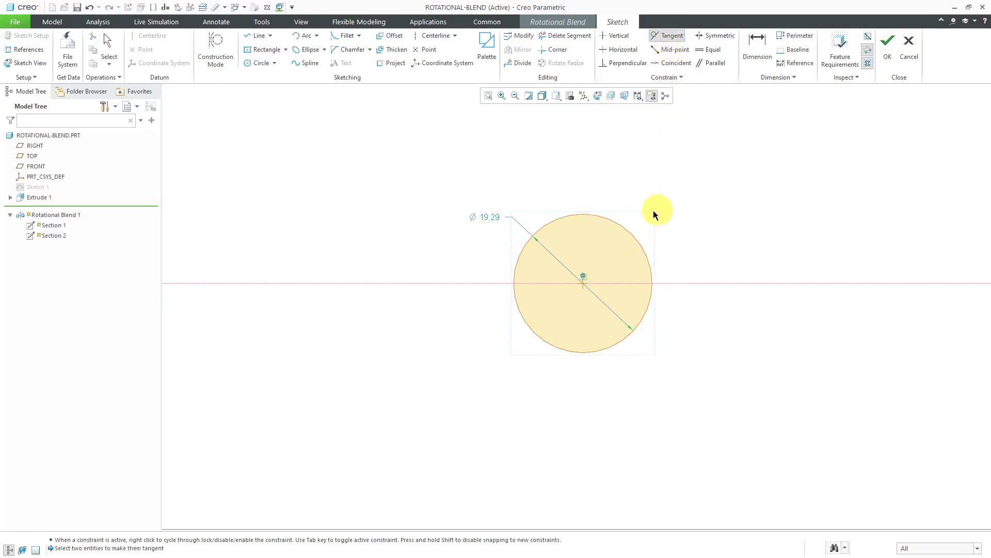
{"action": "left_click", "coordinate": [615, 210]}
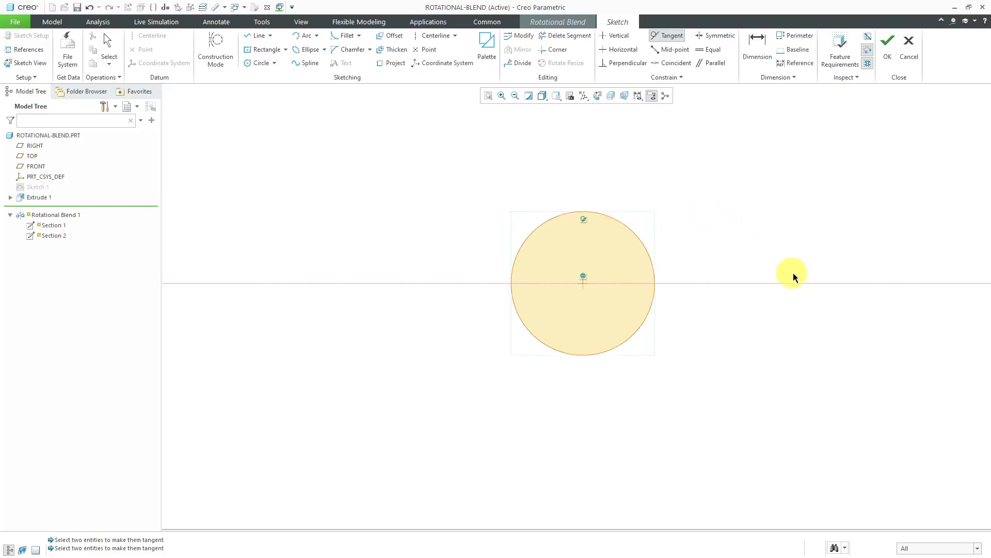
{"action": "middle_click", "coordinate": [729, 247]}
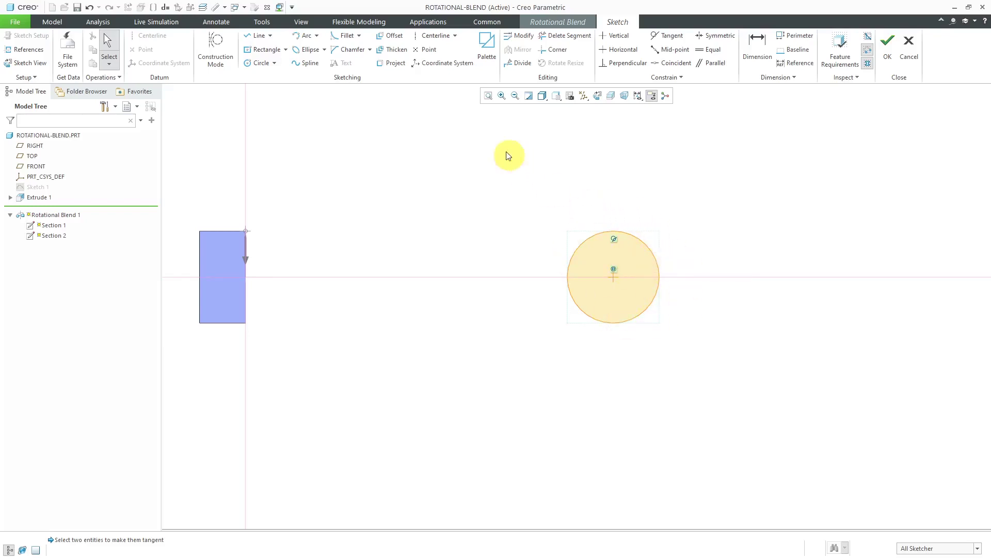
Draw two diagonal centerlines through the circle centre at 45°.
{"action": "left_click", "coordinate": [434, 37]}
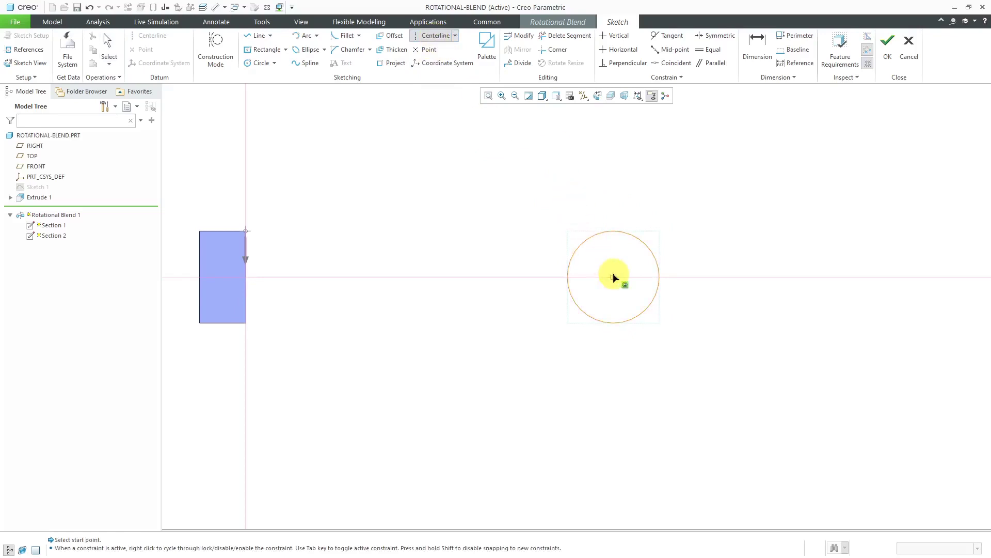
{"action": "left_click", "coordinate": [651, 244]}
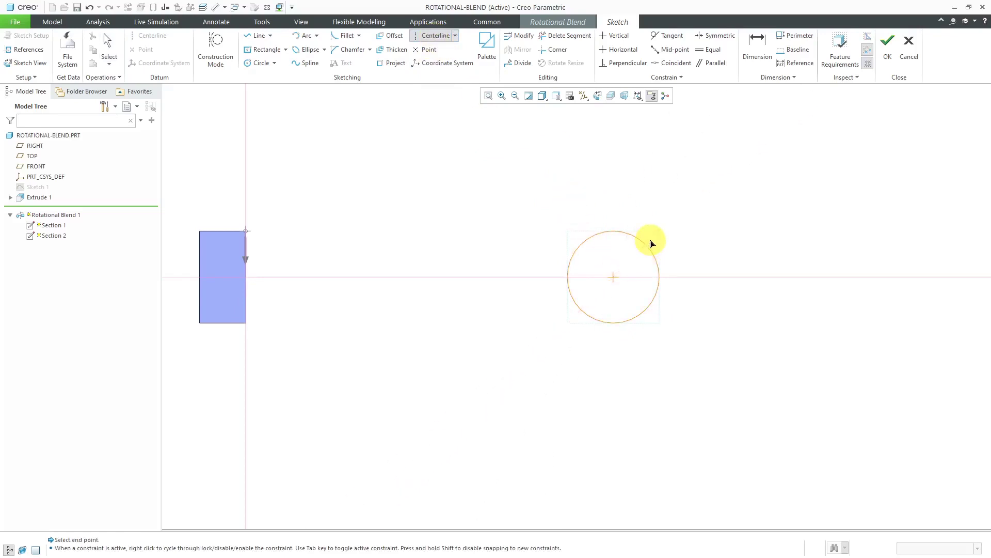
{"action": "left_click", "coordinate": [617, 279]}
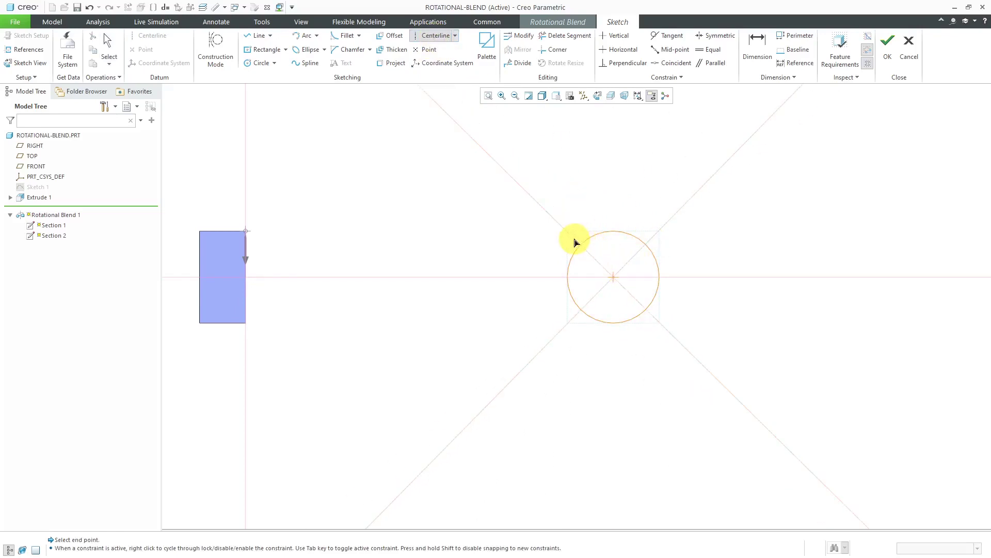
{"action": "middle_click", "coordinate": [720, 264]}
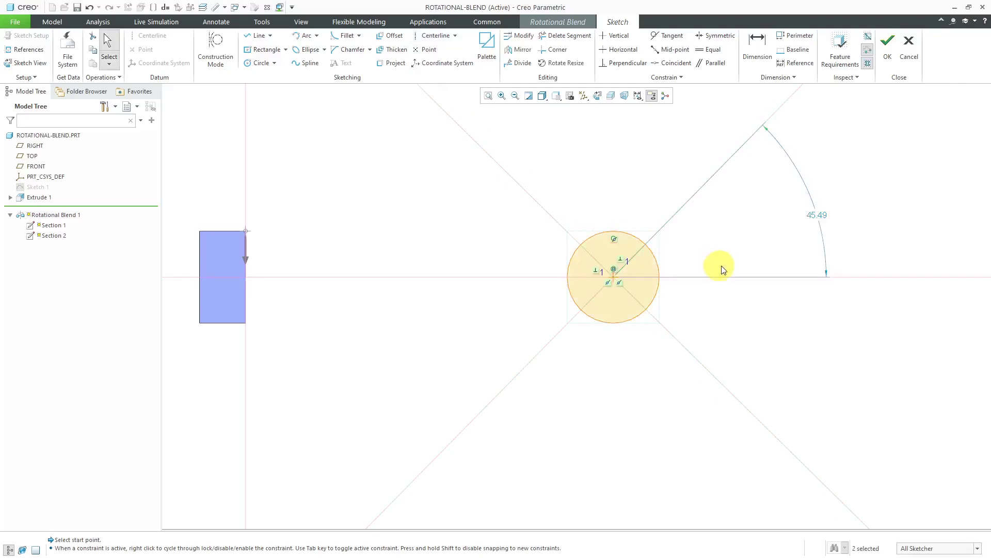
{"action": "double_click", "coordinate": [823, 217]}
{"action": "type", "text": "4"}
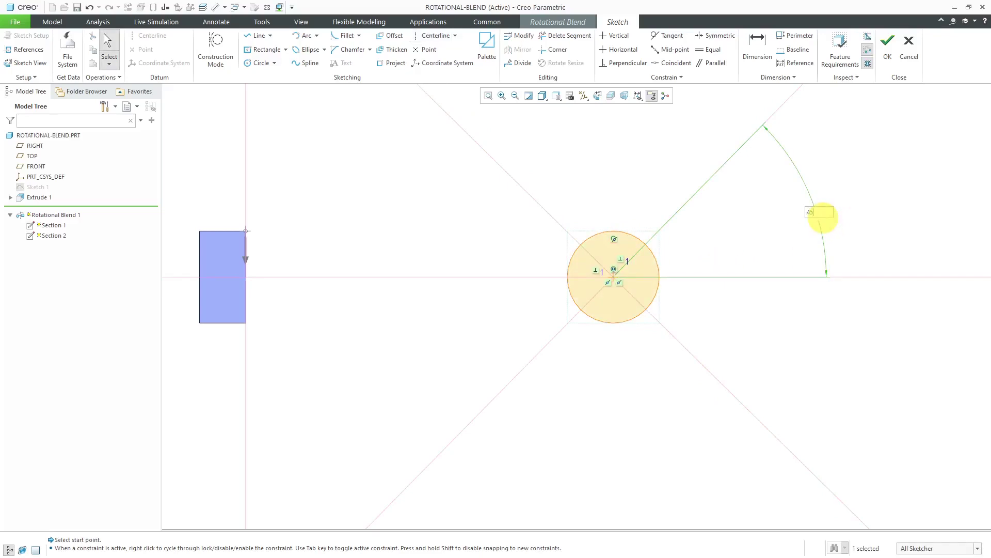
{"action": "type", "text": "5"}
{"action": "key", "text": "Return"}
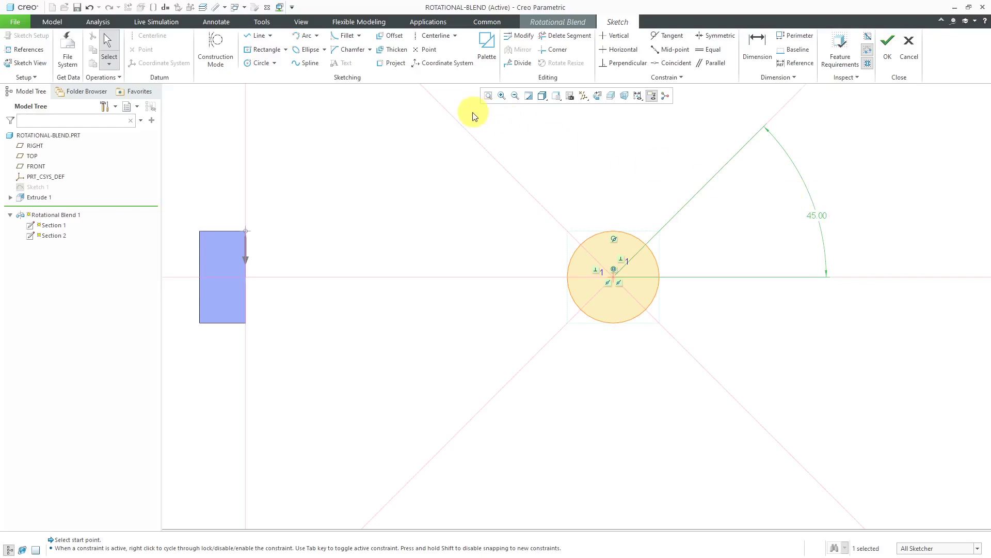
Divide the circle at its four diagonal intersections, then orbit the sketch.
{"action": "left_click", "coordinate": [522, 64]}
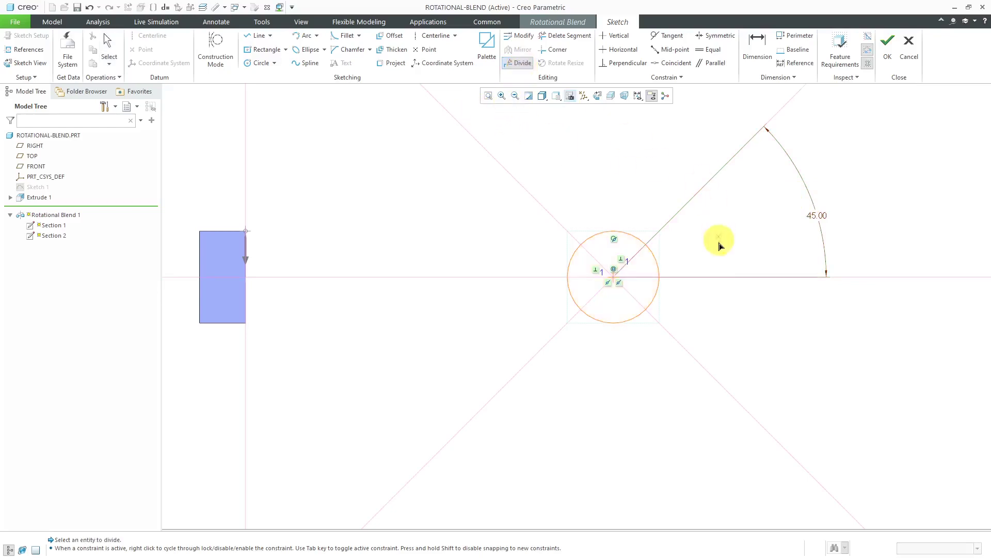
{"action": "left_click", "coordinate": [641, 239]}
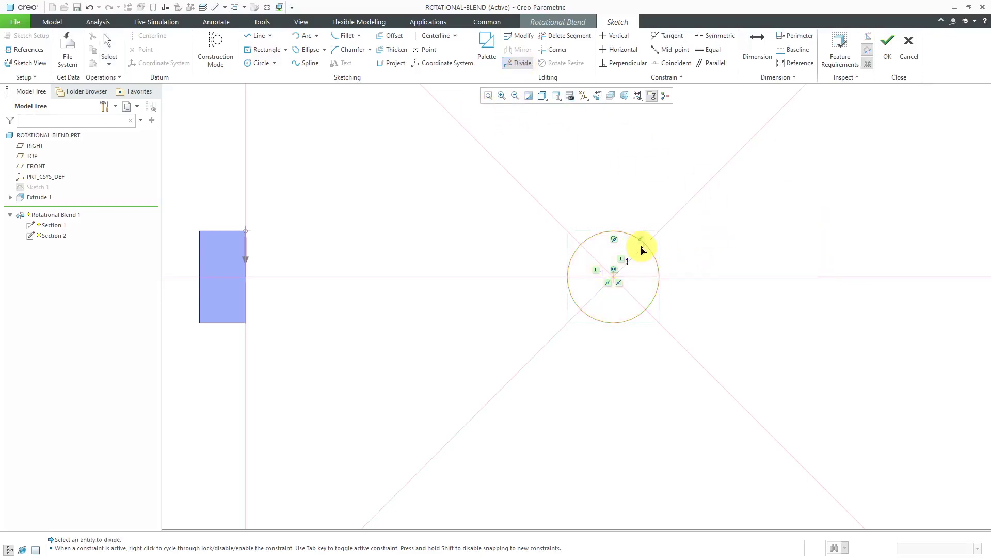
{"action": "left_click", "coordinate": [576, 249]}
{"action": "left_click", "coordinate": [582, 319]}
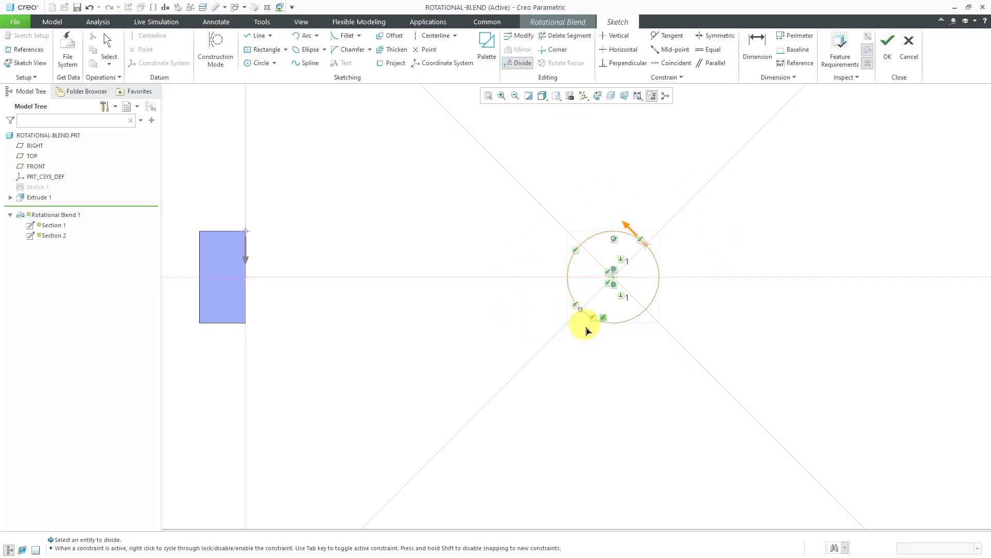
{"action": "left_click", "coordinate": [644, 315]}
{"action": "middle_click", "coordinate": [748, 268]}
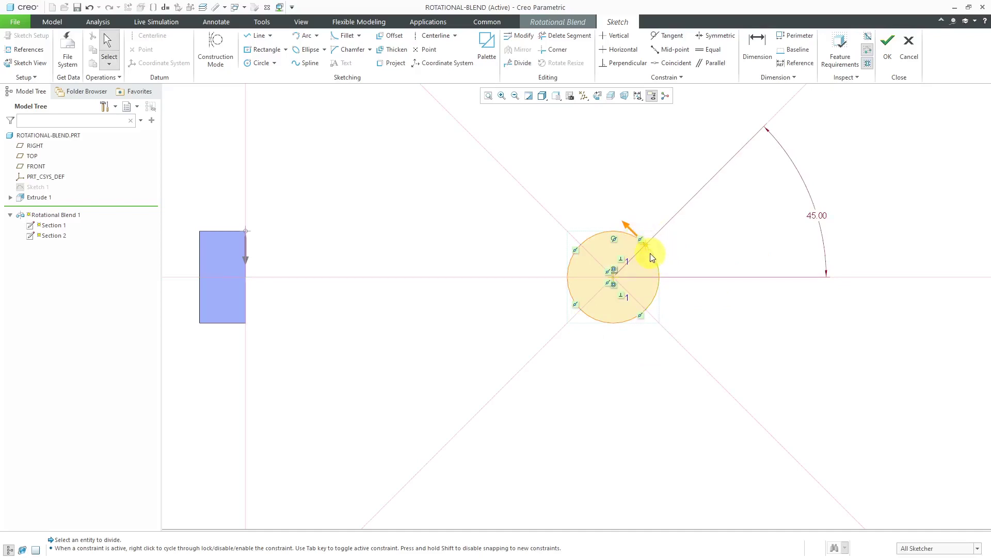
{"action": "mouse_move", "coordinate": [664, 294]}
{"action": "middle_mouse_down"}
{"action": "mouse_move", "coordinate": [609, 289]}
{"action": "mouse_move", "coordinate": [534, 238]}
{"action": "middle_mouse_up"}
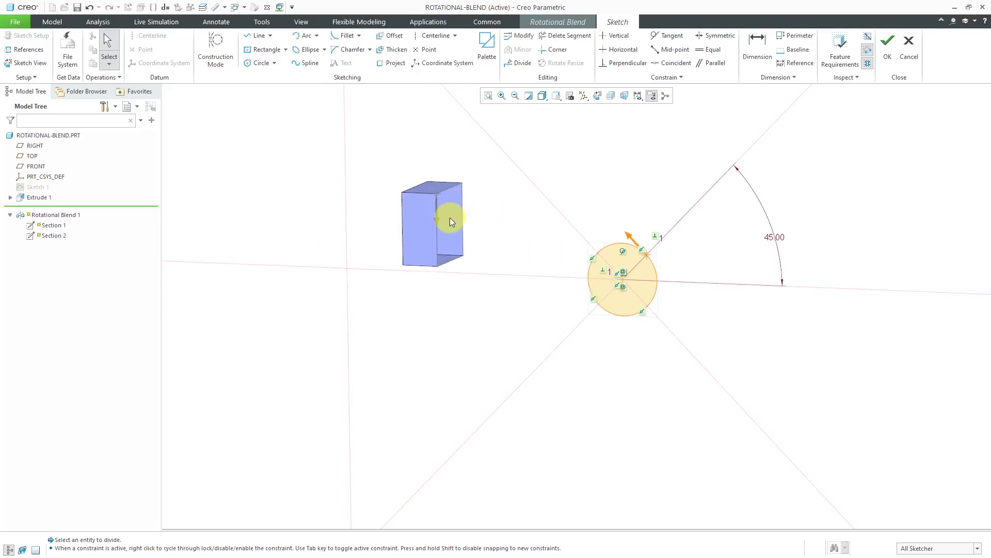
Accept the circular section and orbit the 90° blend preview.
{"action": "left_click", "coordinate": [887, 60]}
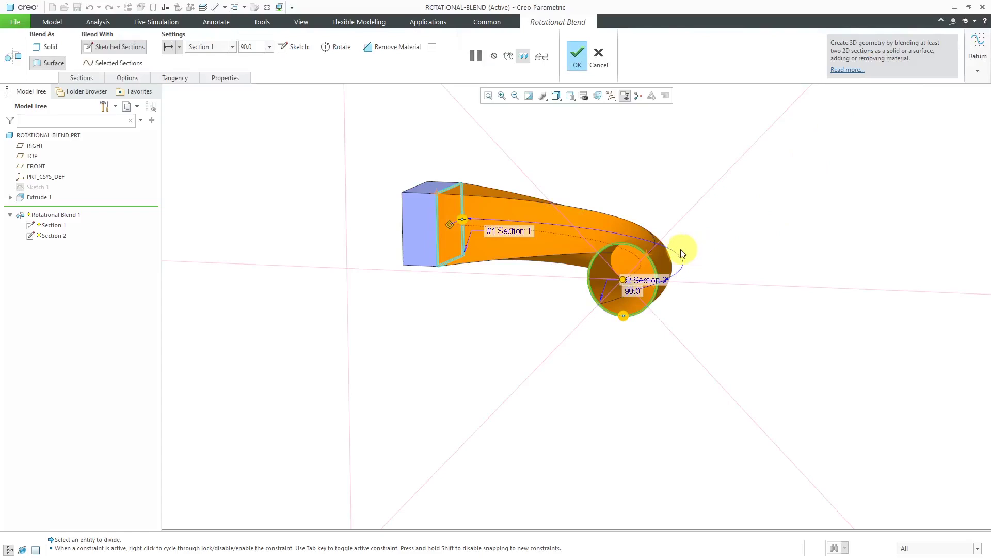
{"action": "mouse_move", "coordinate": [681, 249]}
{"action": "middle_mouse_down"}
{"action": "mouse_move", "coordinate": [633, 247]}
{"action": "mouse_move", "coordinate": [671, 248]}
{"action": "mouse_move", "coordinate": [676, 260]}
{"action": "middle_mouse_up"}
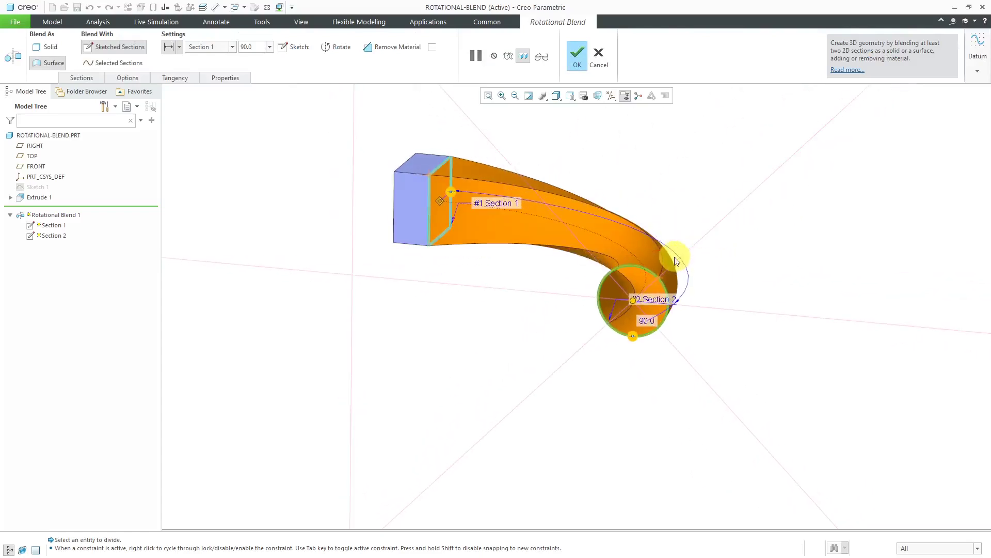
{"action": "scroll", "coordinate": [690, 216], "scroll_direction": "down", "scroll_amount": 1}
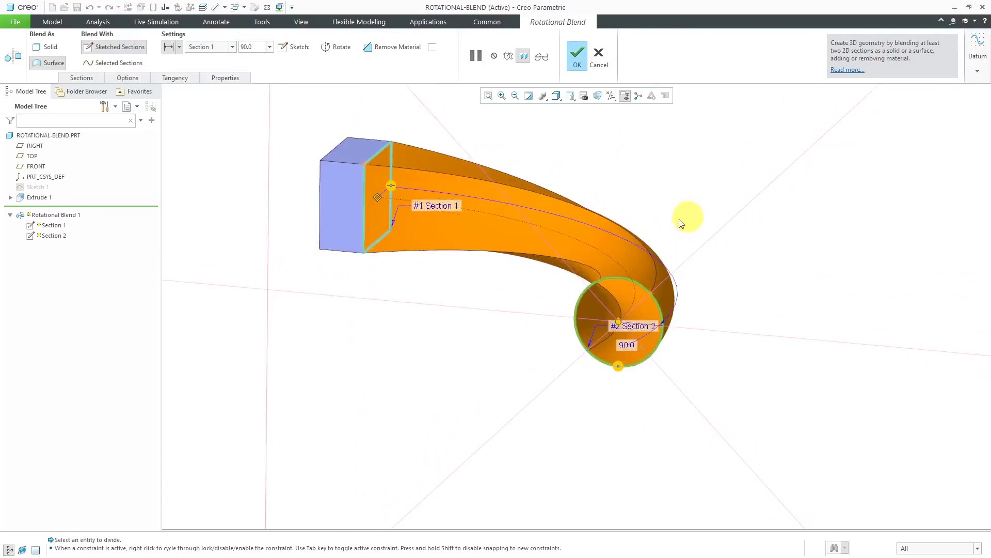
Reopen Section 2, divide the circle at the upper-left diagonal and make it the start point.
{"action": "left_click", "coordinate": [91, 78]}
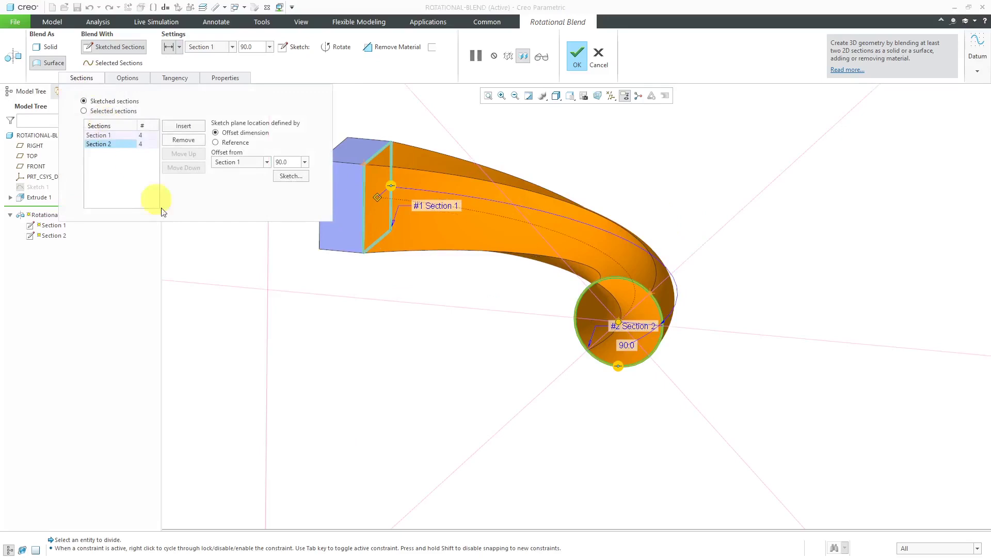
{"action": "left_click", "coordinate": [291, 177]}
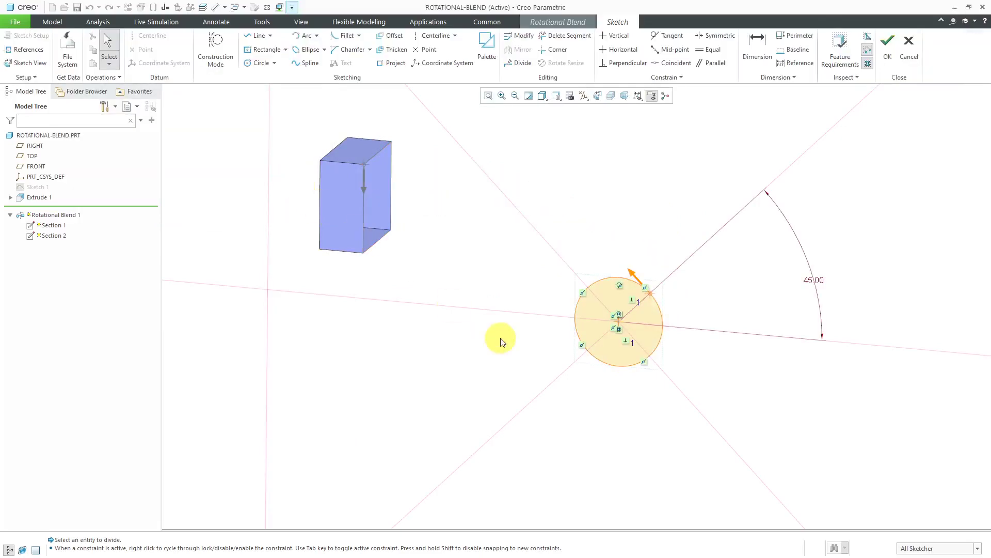
{"action": "scroll", "coordinate": [601, 321], "scroll_direction": "down", "scroll_amount": 1}
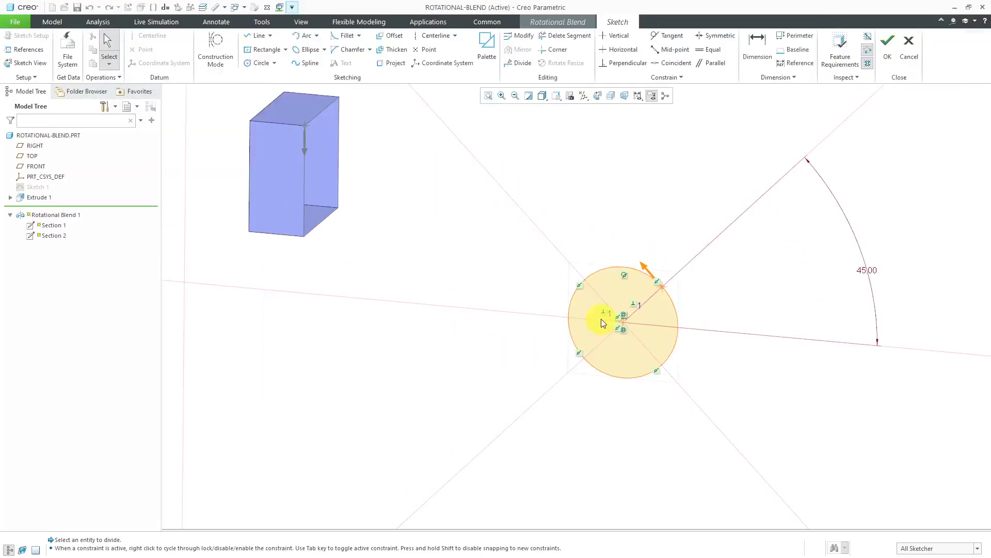
{"action": "left_click", "coordinate": [586, 281]}
{"action": "right_click", "coordinate": [424, 251]}
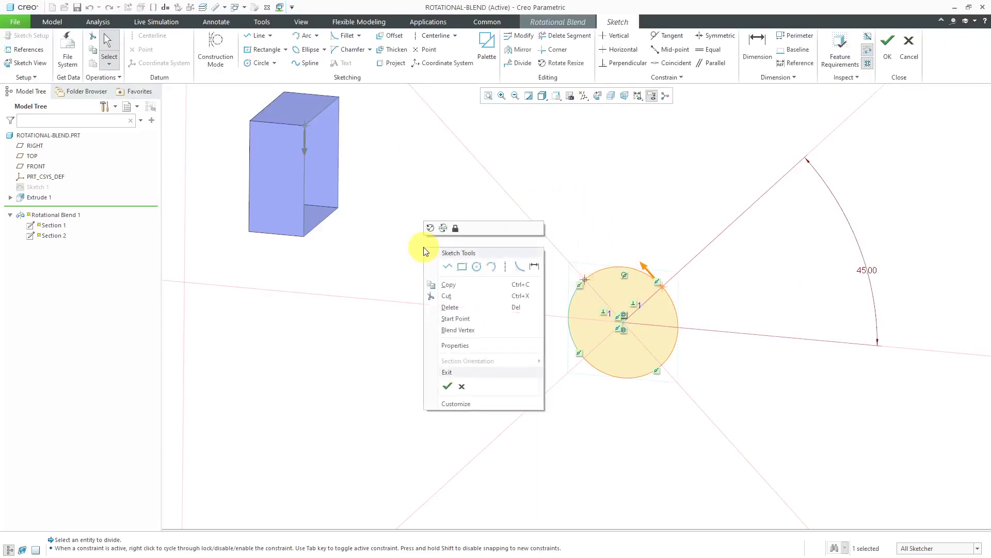
{"action": "left_click", "coordinate": [478, 320]}
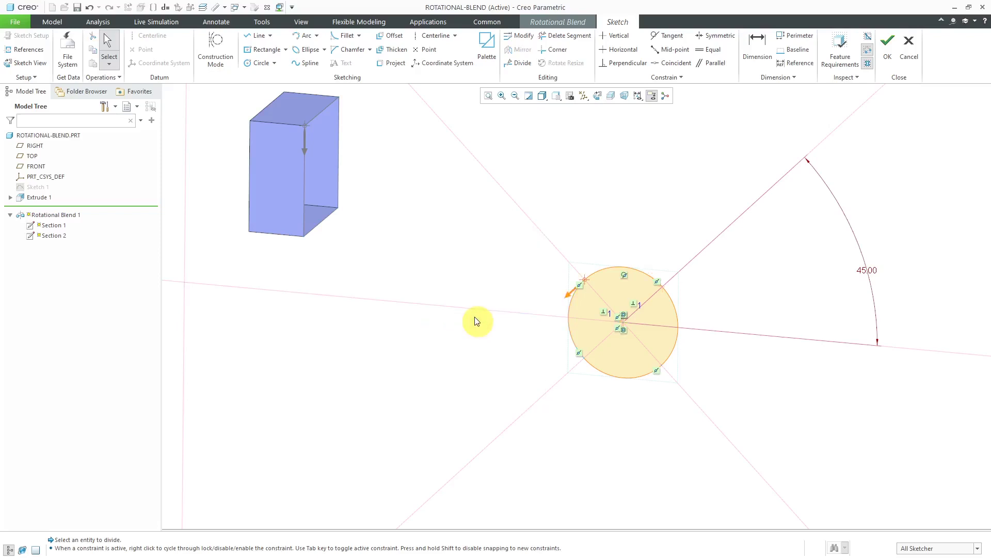
{"action": "left_click", "coordinate": [888, 58]}
{"action": "mouse_move", "coordinate": [593, 274]}
{"action": "middle_mouse_down"}
{"action": "mouse_move", "coordinate": [586, 288]}
{"action": "mouse_move", "coordinate": [540, 273]}
{"action": "mouse_move", "coordinate": [599, 278]}
{"action": "mouse_move", "coordinate": [578, 287]}
{"action": "middle_mouse_up"}
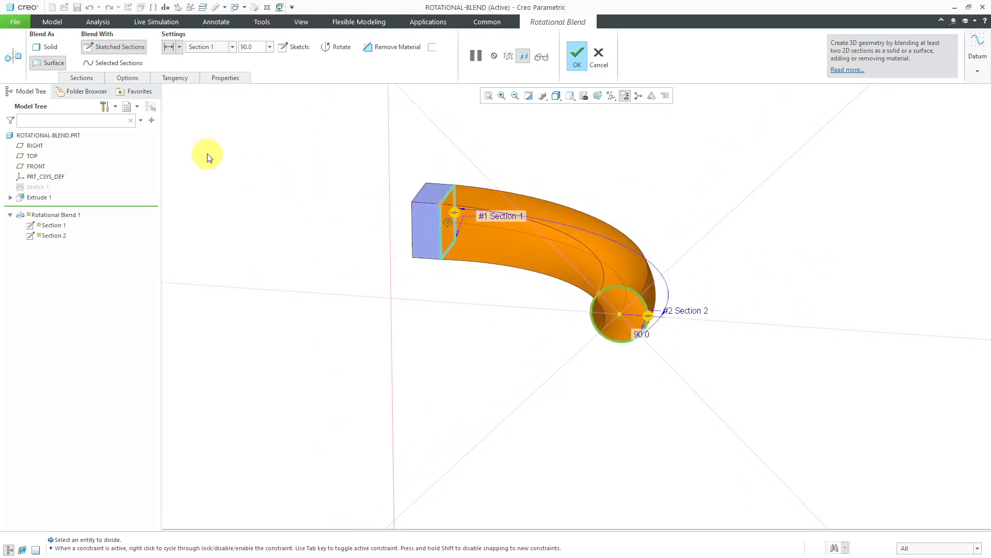
Insert Section 3 offset 90° from Section 2 and open its sketch.
{"action": "left_click", "coordinate": [91, 79]}
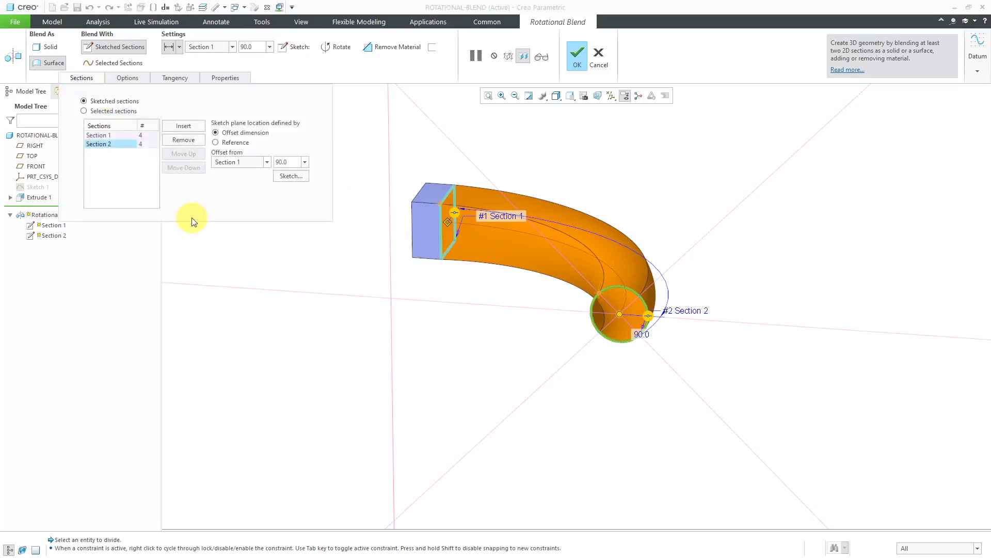
{"action": "left_click", "coordinate": [187, 126]}
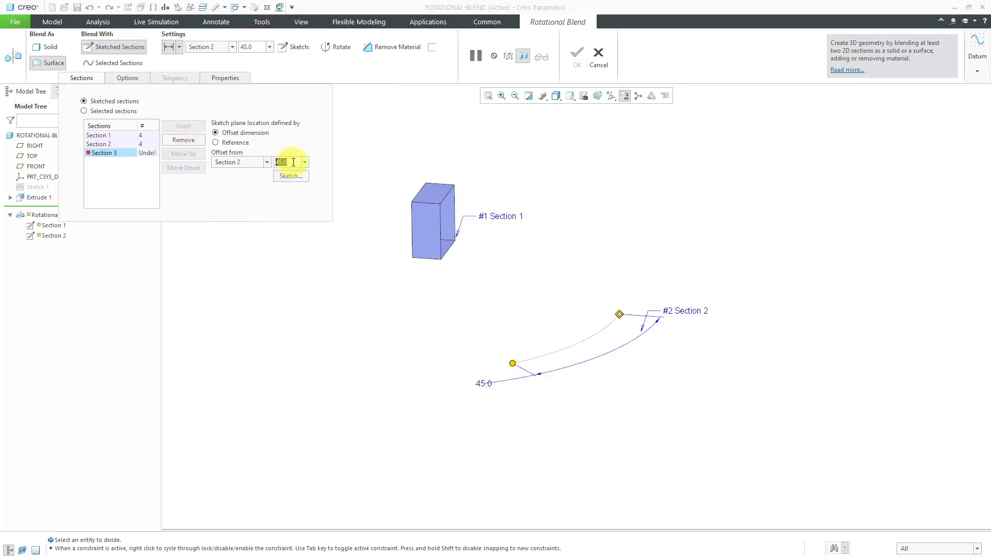
{"action": "type", "text": "90"}
{"action": "key", "text": "Return"}
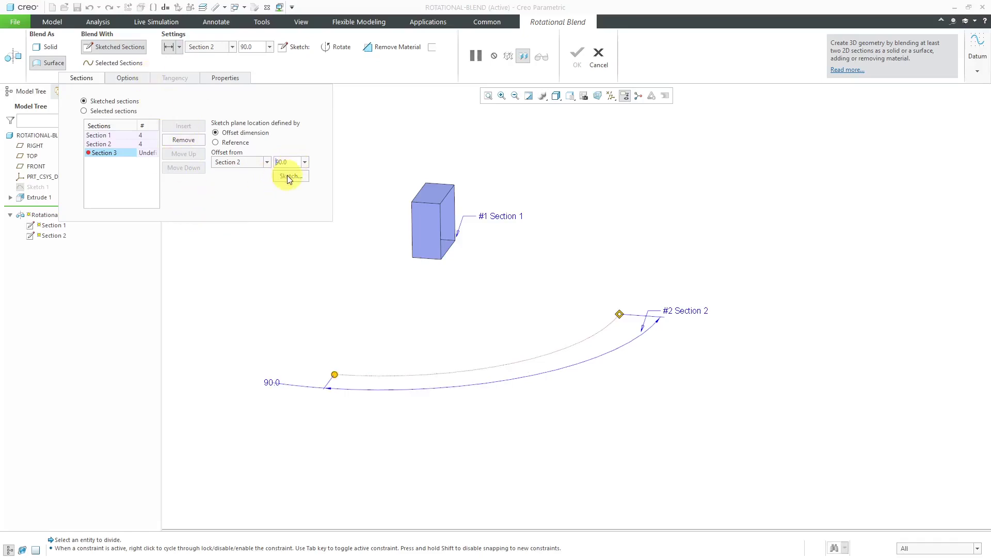
{"action": "left_click", "coordinate": [290, 176]}
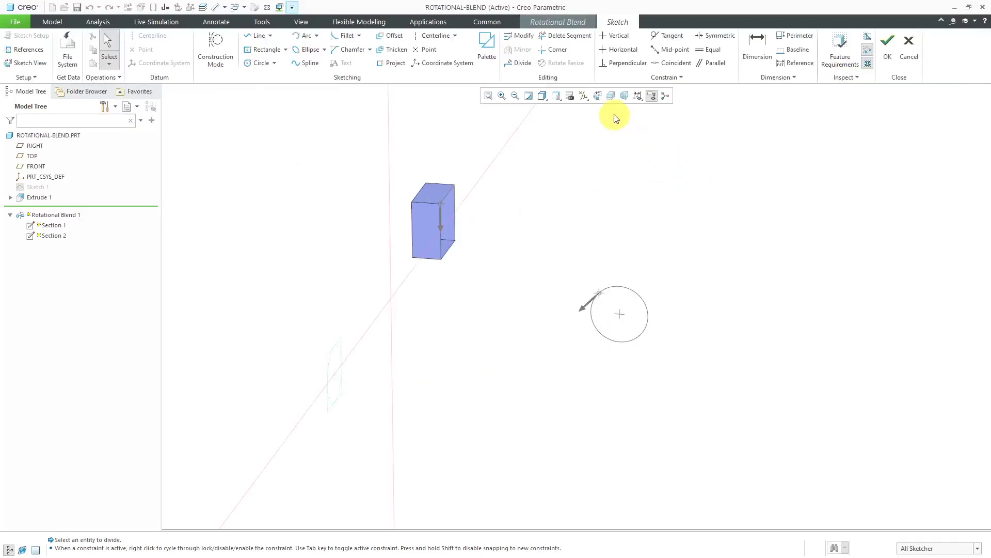
Draw a circle at the sketch origin and set its diameter to 15.00.
{"action": "left_click", "coordinate": [599, 97]}
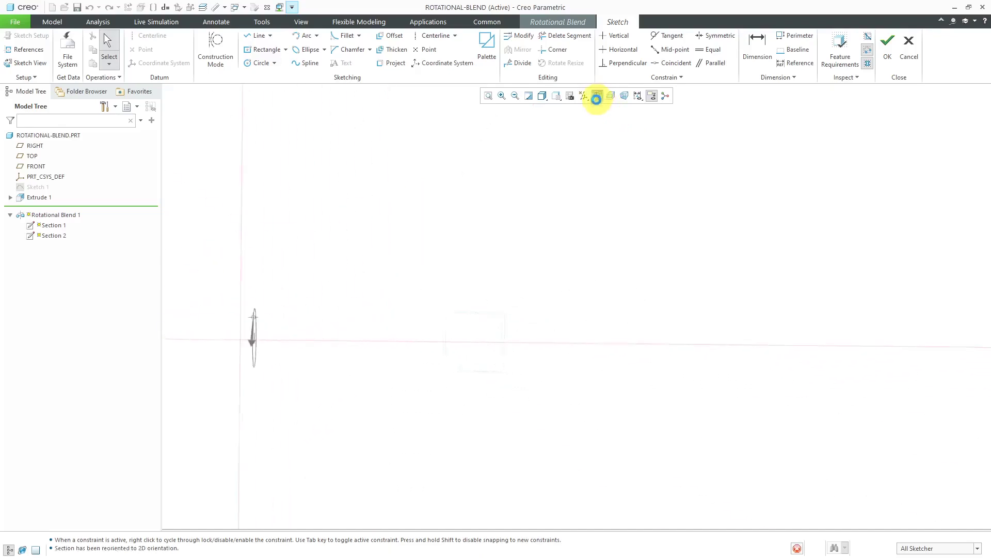
{"action": "scroll", "coordinate": [416, 413], "scroll_direction": "up", "scroll_amount": 5}
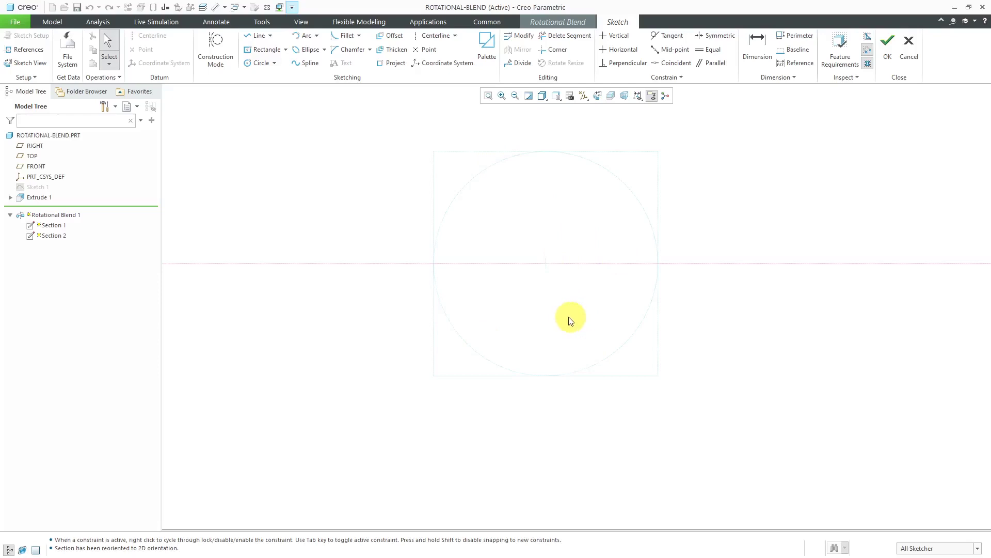
{"action": "left_click", "coordinate": [265, 66]}
{"action": "left_click", "coordinate": [546, 264]}
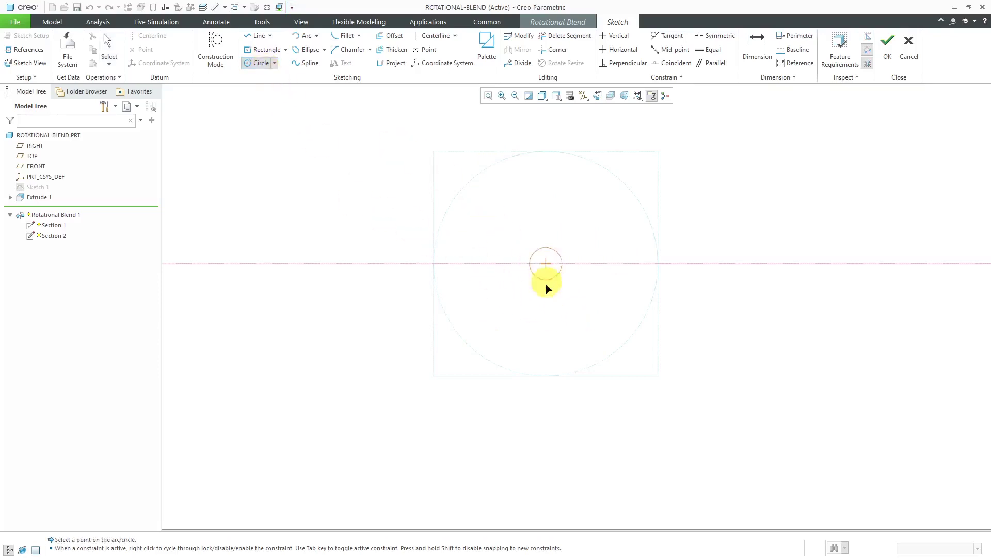
{"action": "left_click", "coordinate": [569, 342]}
{"action": "middle_click", "coordinate": [772, 231]}
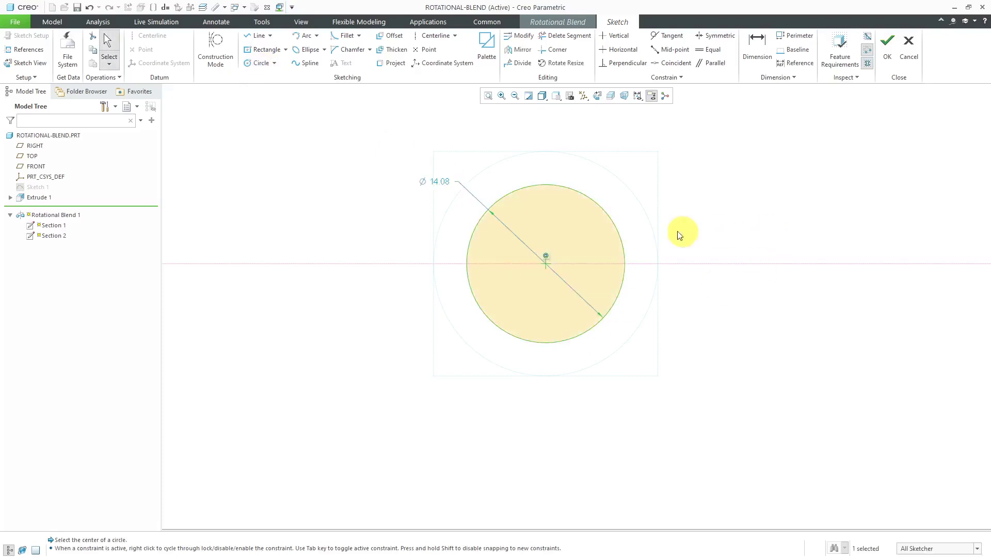
{"action": "double_click", "coordinate": [447, 182]}
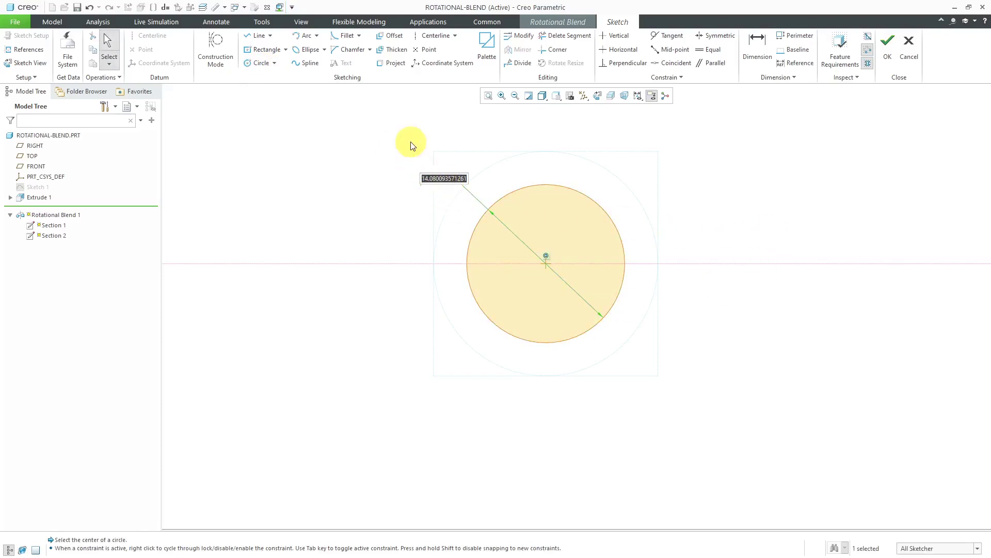
{"action": "type", "text": "15"}
{"action": "key", "text": "Return"}
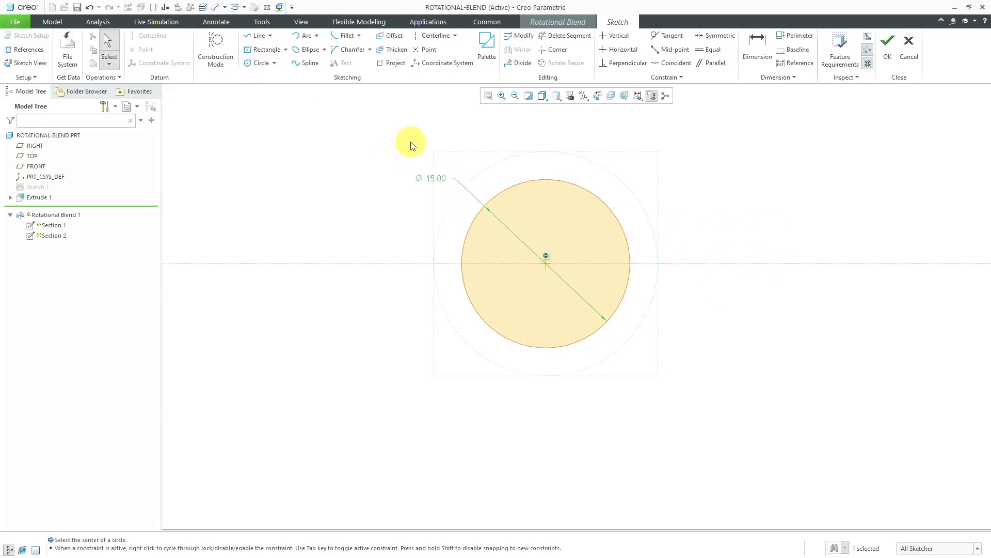
Add two perpendicular diagonal centerlines through the centre, dimensioning one at 45°.
{"action": "left_click", "coordinate": [435, 35]}
{"action": "left_click", "coordinate": [547, 264]}
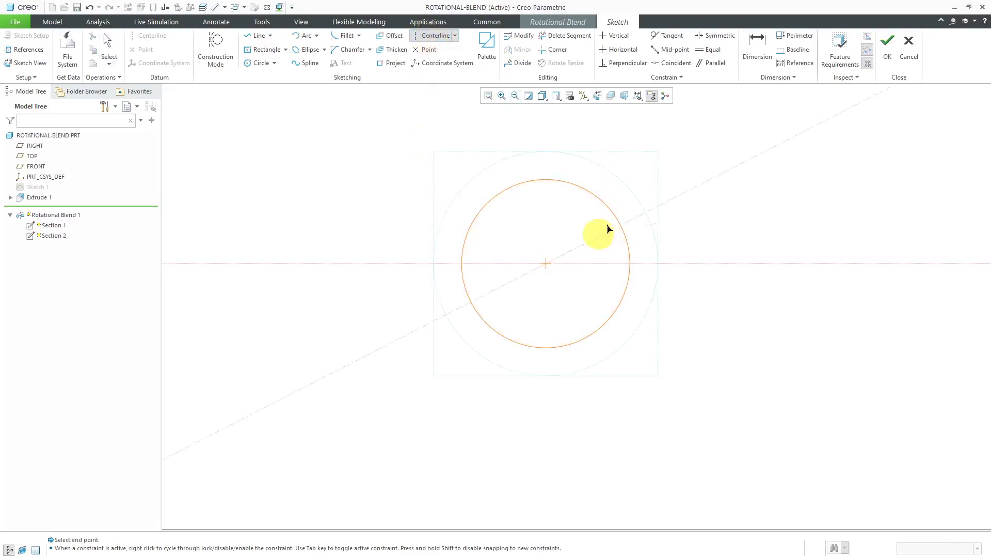
{"action": "left_click", "coordinate": [615, 192]}
{"action": "left_click", "coordinate": [548, 264]}
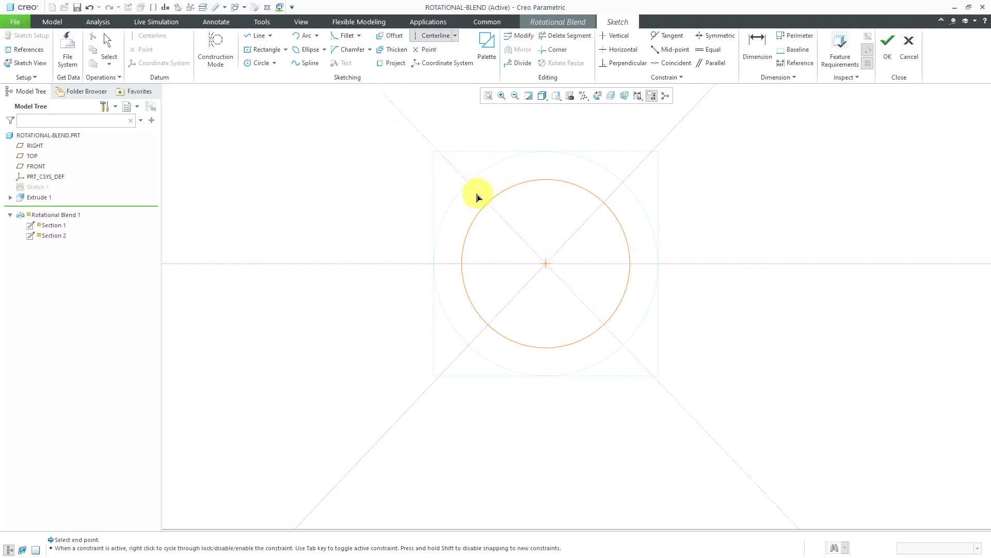
{"action": "left_click", "coordinate": [476, 197]}
{"action": "middle_click", "coordinate": [730, 210]}
{"action": "scroll", "coordinate": [552, 345], "scroll_direction": "down", "scroll_amount": 5}
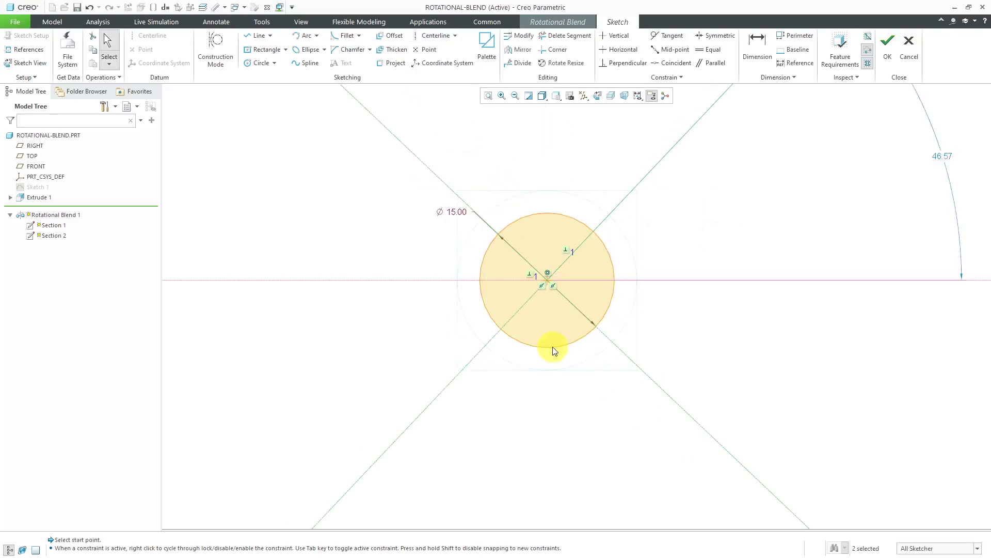
{"action": "double_click", "coordinate": [802, 225]}
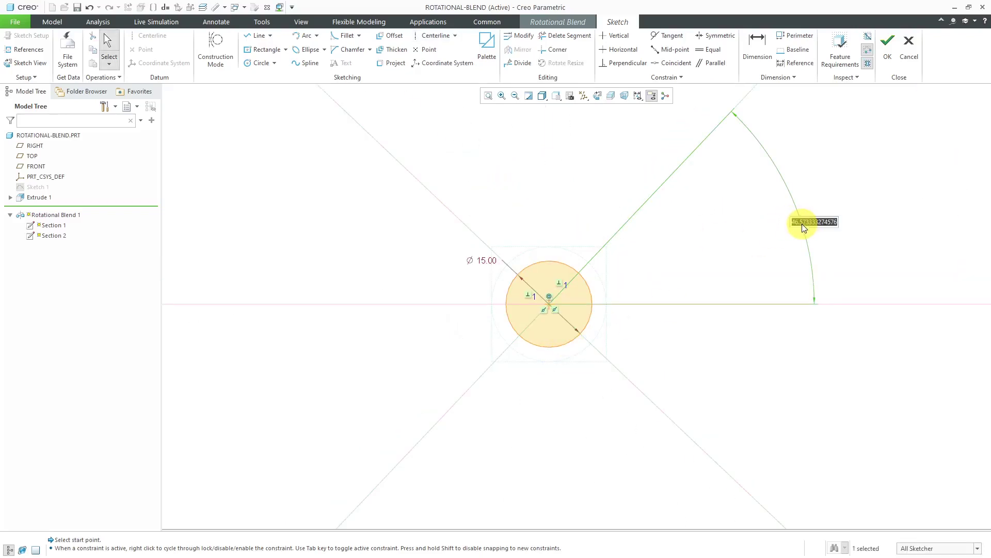
{"action": "type", "text": "45"}
{"action": "key", "text": "Return"}
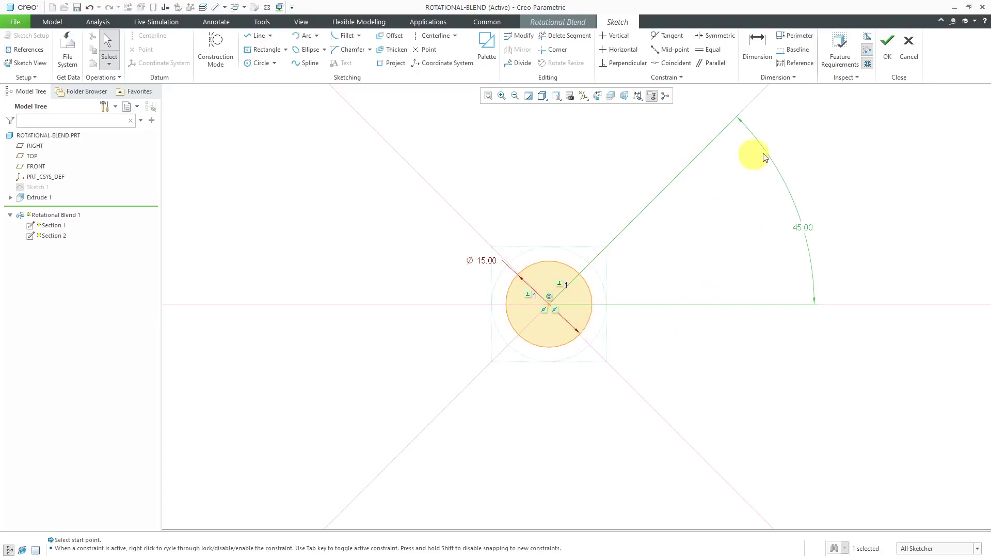
Accept the third section's sketch and bring up the blend's sections list.
{"action": "left_click", "coordinate": [886, 59]}
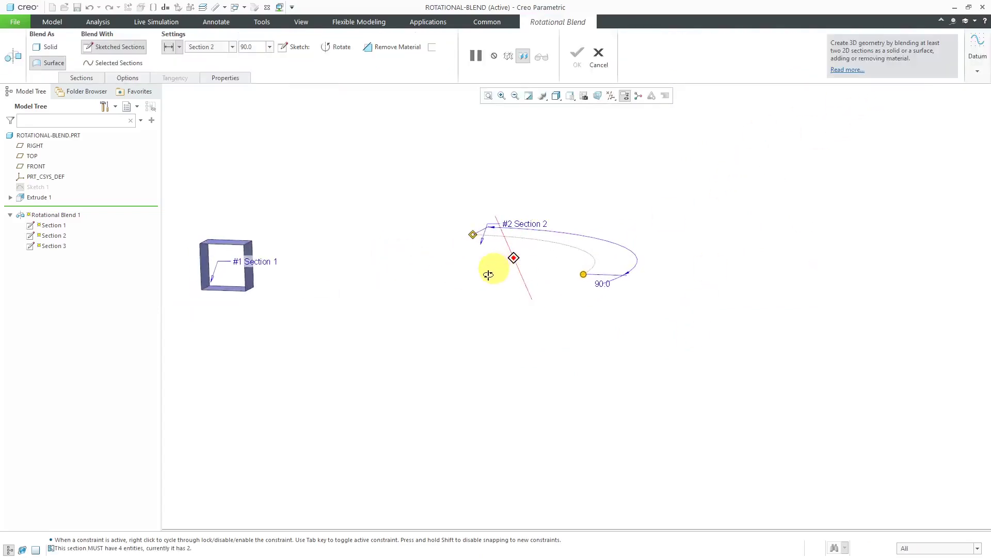
{"action": "left_click", "coordinate": [74, 79]}
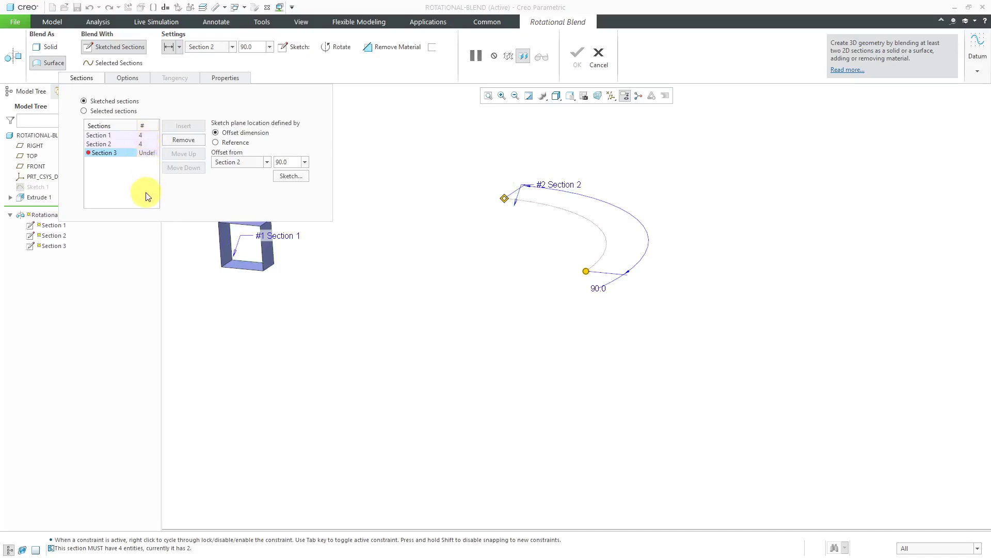
Reopen Section 3 and divide its Ø15 circle at the four diagonal crossings.
{"action": "left_click", "coordinate": [290, 176]}
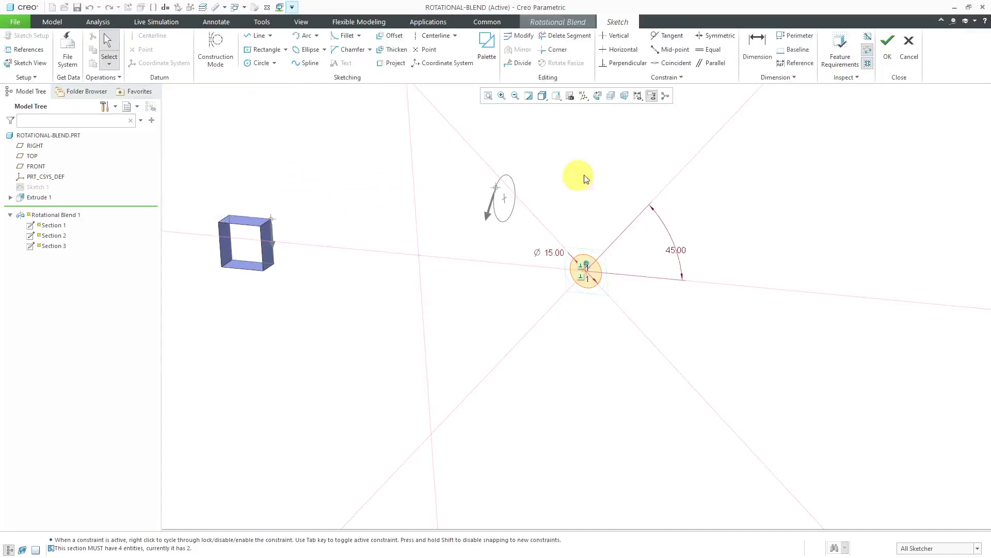
{"action": "left_click", "coordinate": [596, 98]}
{"action": "scroll", "coordinate": [599, 271], "scroll_direction": "down", "scroll_amount": 4}
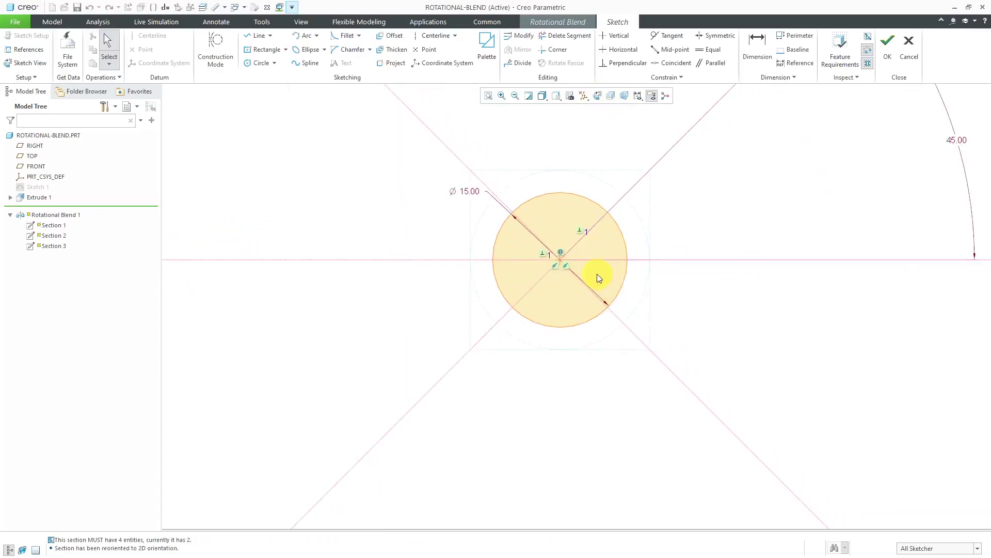
{"action": "left_click_drag", "start_coordinate": [447, 170], "coordinate": [408, 196]}
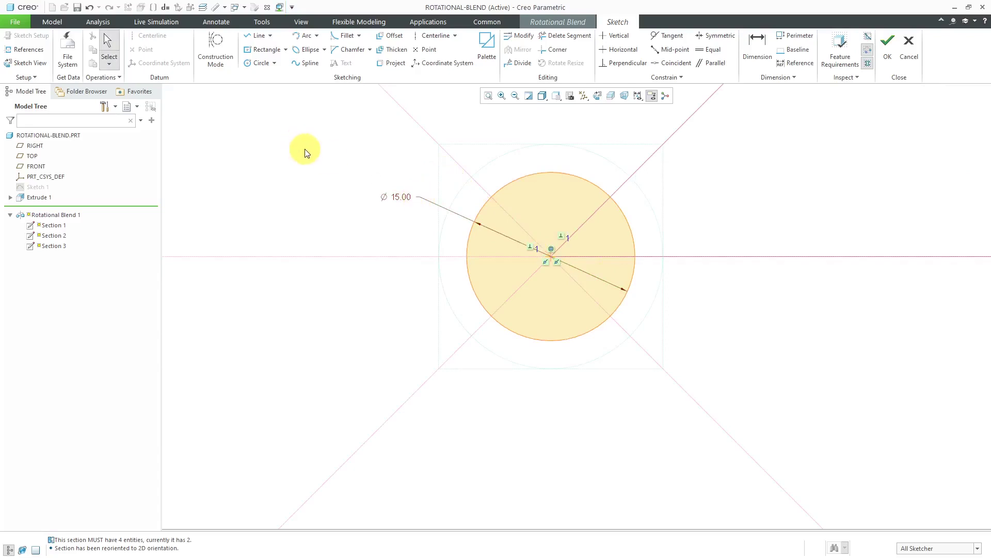
{"action": "left_click", "coordinate": [523, 63]}
{"action": "left_click", "coordinate": [487, 202]}
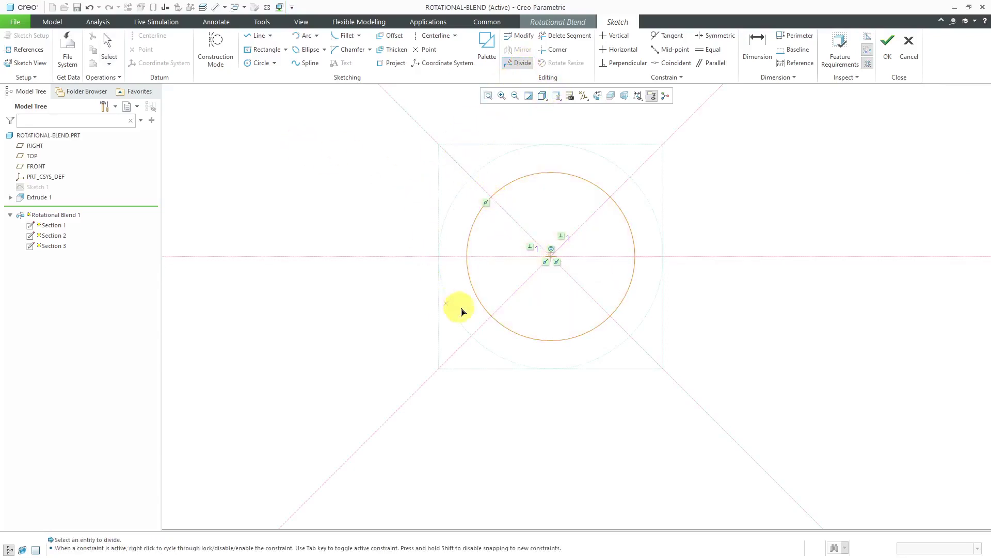
{"action": "left_click", "coordinate": [488, 312]}
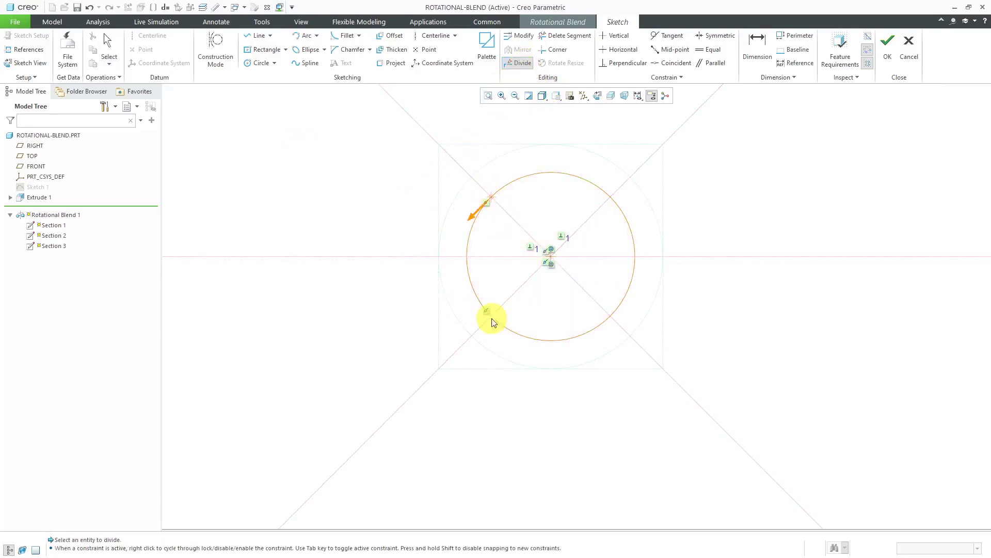
{"action": "left_click", "coordinate": [615, 318]}
{"action": "left_click", "coordinate": [611, 199]}
{"action": "scroll", "coordinate": [706, 293], "scroll_direction": "down", "scroll_amount": 2}
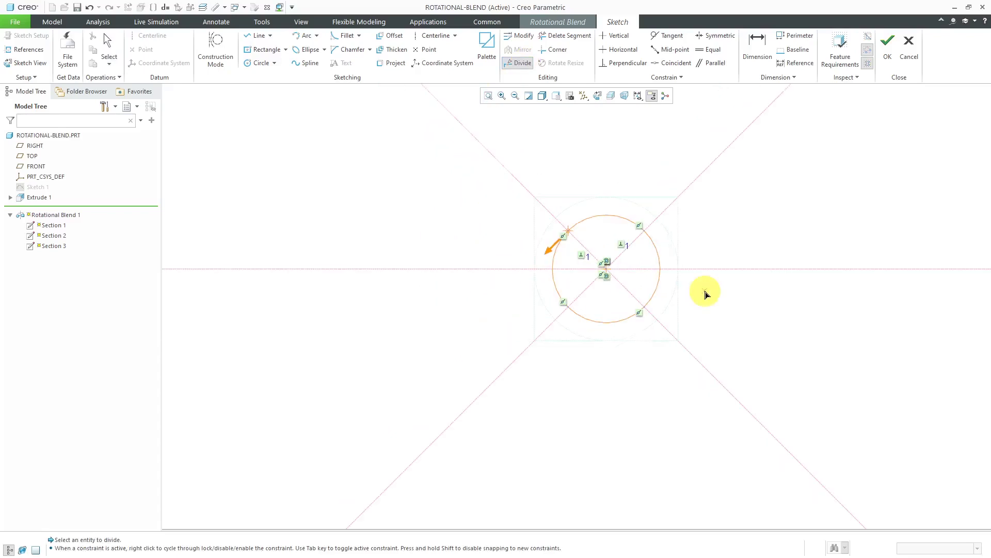
{"action": "middle_click", "coordinate": [729, 240]}
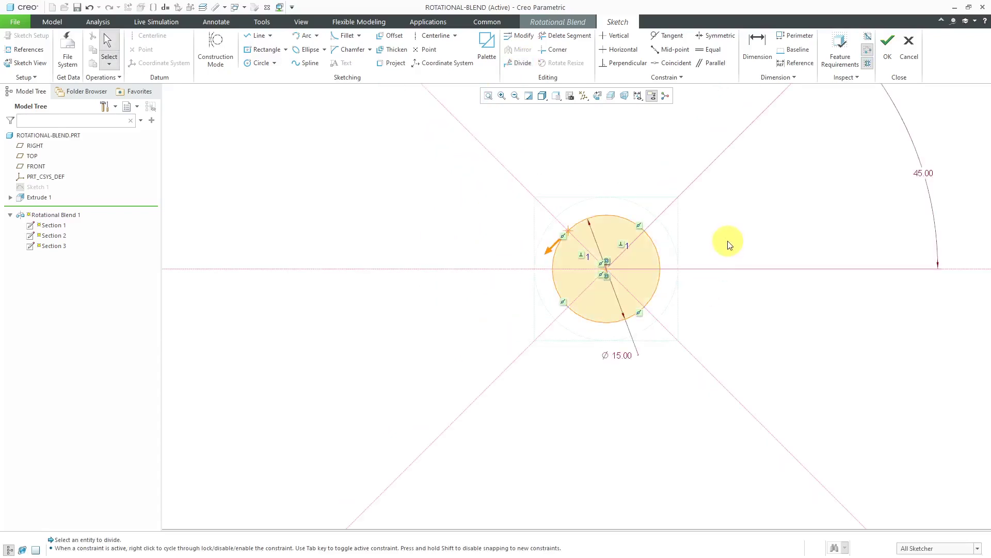
{"action": "left_click", "coordinate": [888, 57]}
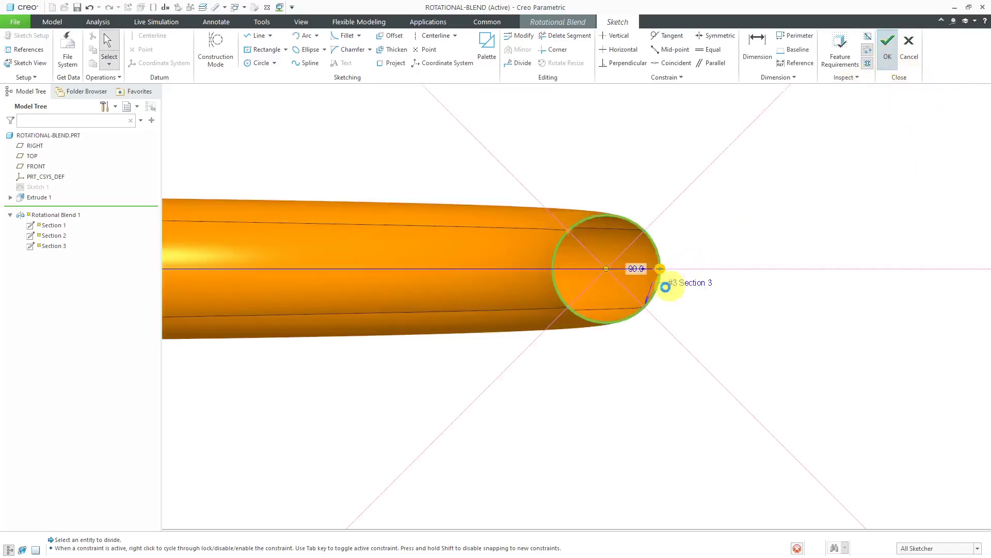
Insert Section 4 at a 90 offset from Section 3 and start its sketch.
{"action": "mouse_move", "coordinate": [668, 275]}
{"action": "middle_mouse_down"}
{"action": "mouse_move", "coordinate": [651, 269]}
{"action": "mouse_move", "coordinate": [604, 288]}
{"action": "mouse_move", "coordinate": [604, 305]}
{"action": "middle_mouse_up"}
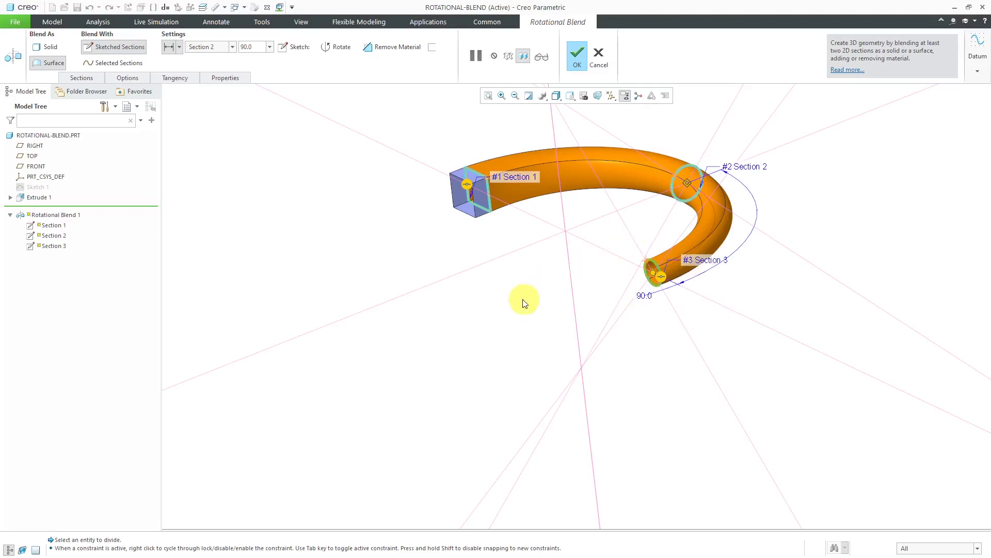
{"action": "left_click", "coordinate": [88, 78]}
{"action": "left_click", "coordinate": [195, 127]}
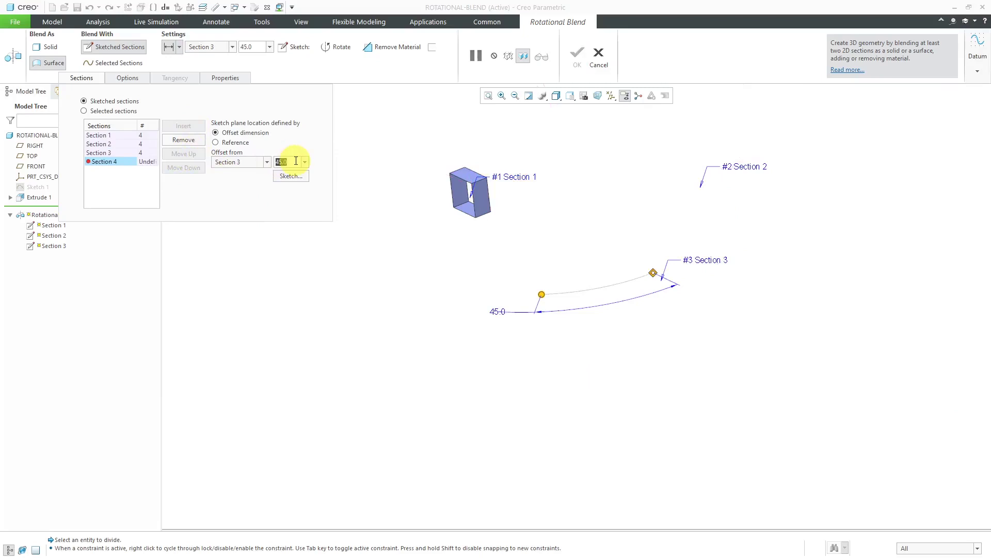
{"action": "type", "text": "90"}
{"action": "key", "text": "Return"}
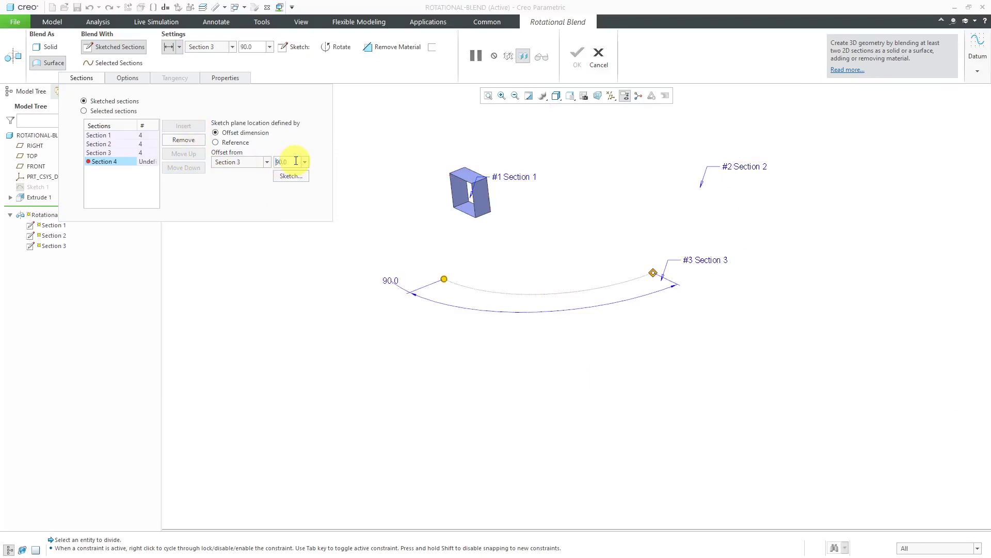
{"action": "left_click", "coordinate": [290, 177]}
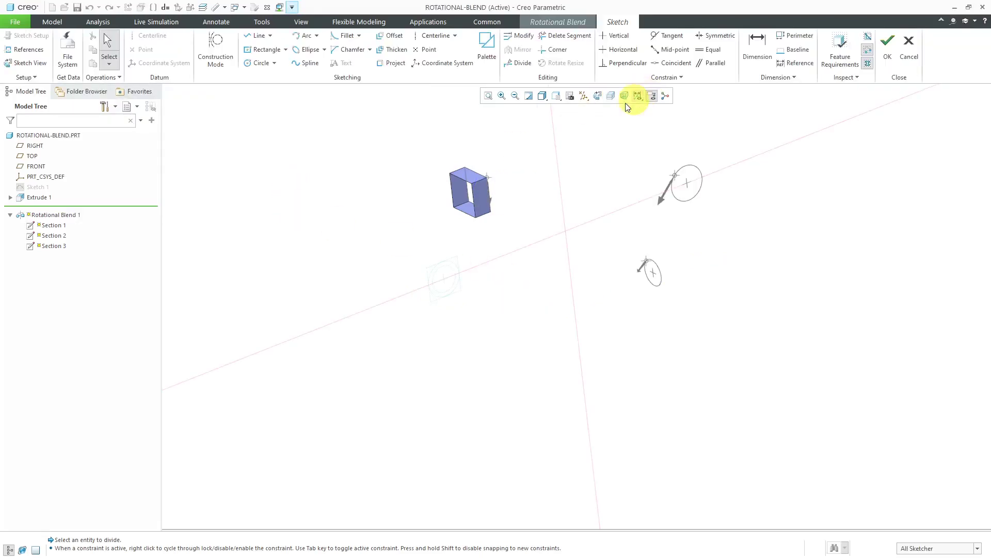
Draw a circle at the origin with a 12.5 diameter.
{"action": "left_click", "coordinate": [598, 96]}
{"action": "scroll", "coordinate": [565, 268], "scroll_direction": "down", "scroll_amount": 8}
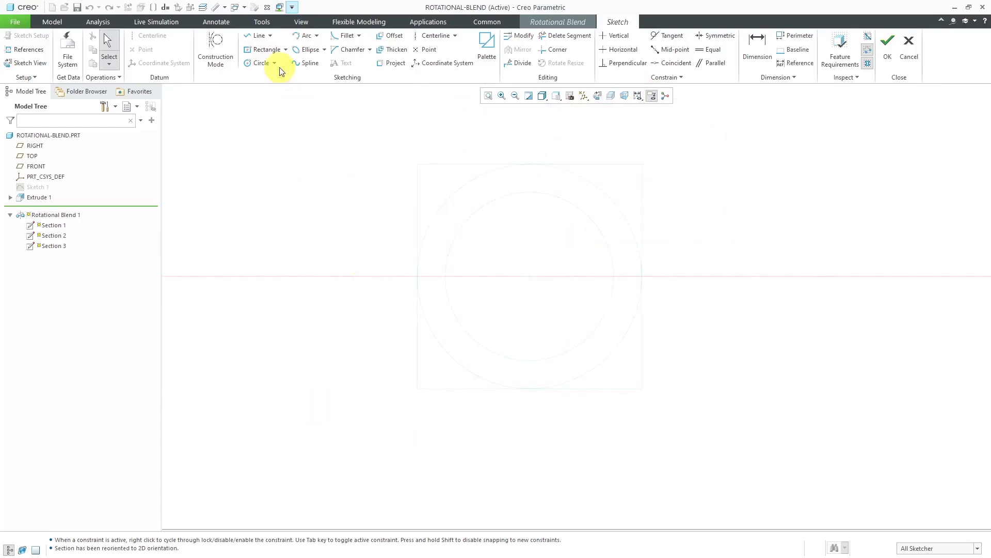
{"action": "left_click", "coordinate": [259, 62]}
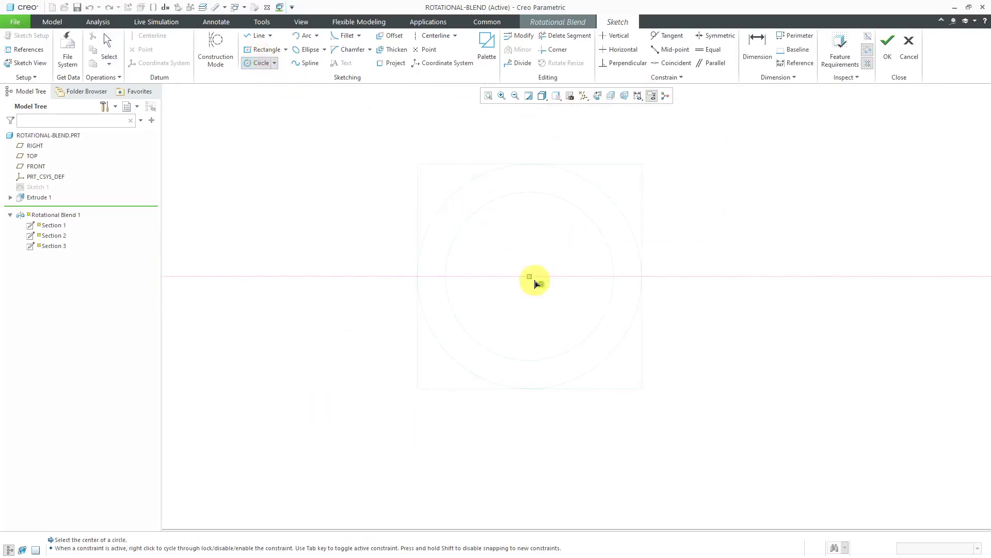
{"action": "left_click", "coordinate": [558, 334]}
{"action": "middle_click", "coordinate": [557, 334]}
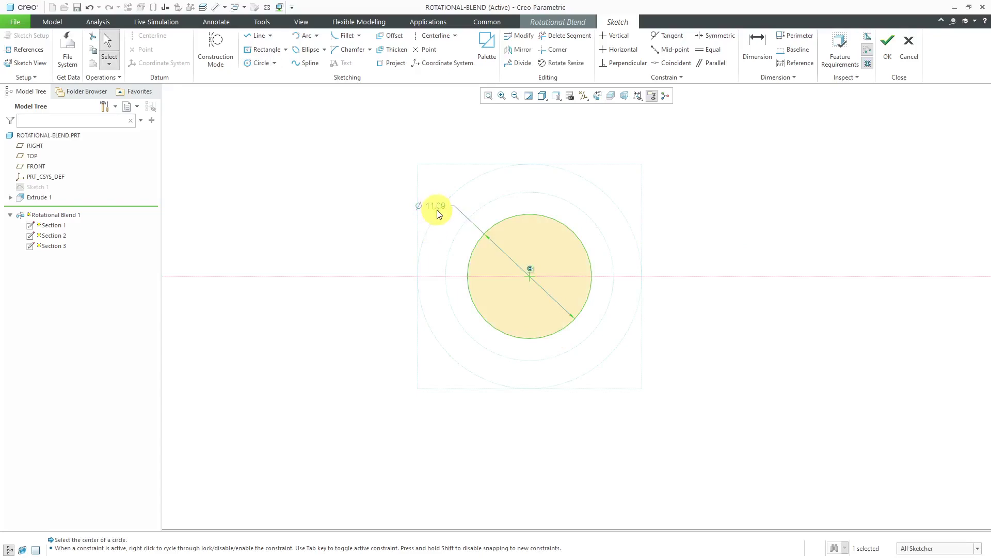
{"action": "double_click", "coordinate": [433, 202]}
{"action": "type", "text": "12.5"}
{"action": "key", "text": "Return"}
Add two perpendicular 45° centerlines through the circle's centre.
{"action": "left_click", "coordinate": [436, 35]}
{"action": "left_click", "coordinate": [529, 277]}
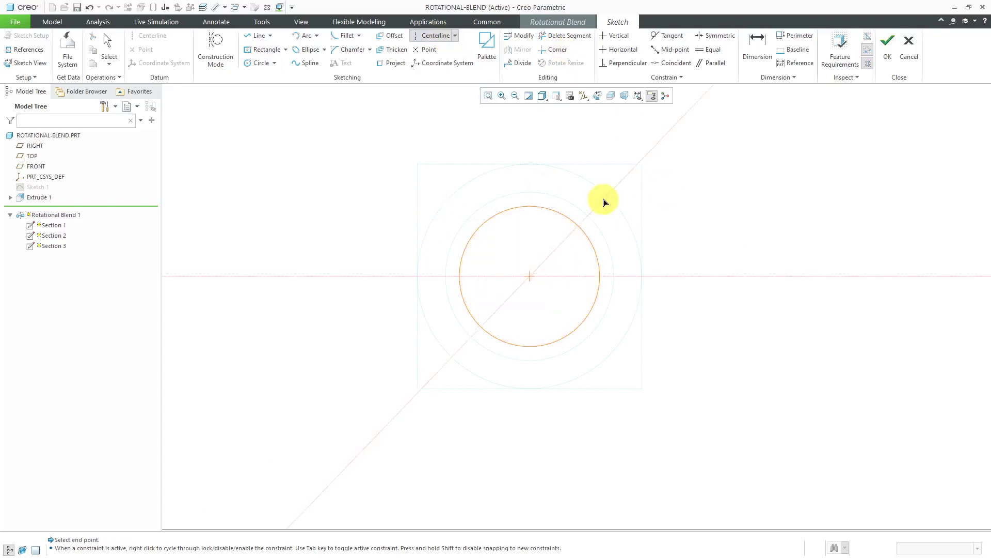
{"action": "left_click", "coordinate": [602, 198]}
{"action": "left_click", "coordinate": [529, 276]}
{"action": "left_click", "coordinate": [501, 228]}
{"action": "middle_click", "coordinate": [464, 328]}
{"action": "scroll", "coordinate": [455, 289], "scroll_direction": "down", "scroll_amount": 3}
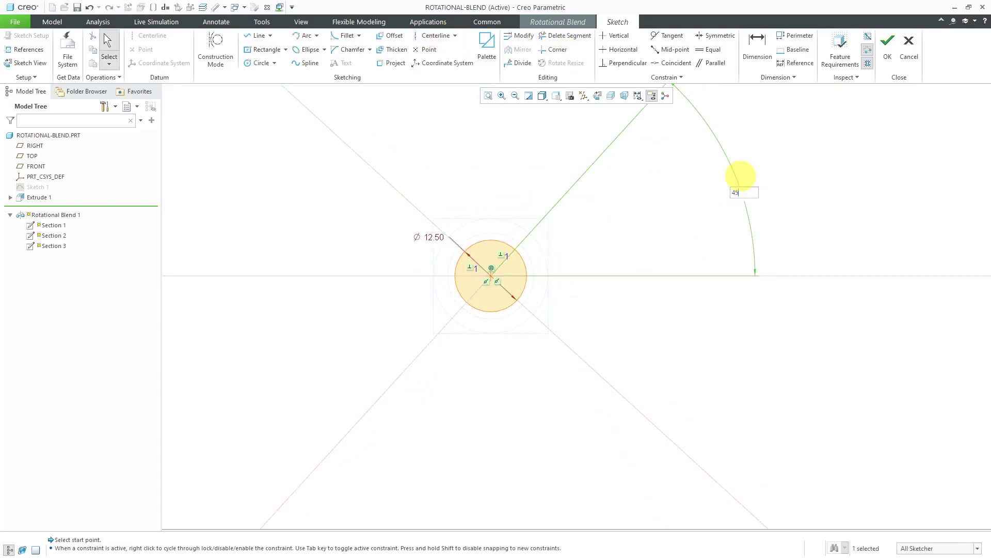
{"action": "left_click", "coordinate": [739, 173]}
Divide the Ø12.5 circle at the centerline crossings and finish the Section 4 sketch.
{"action": "left_click", "coordinate": [515, 63]}
{"action": "left_click", "coordinate": [447, 376]}
{"action": "left_click", "coordinate": [599, 378]}
{"action": "middle_click", "coordinate": [625, 230]}
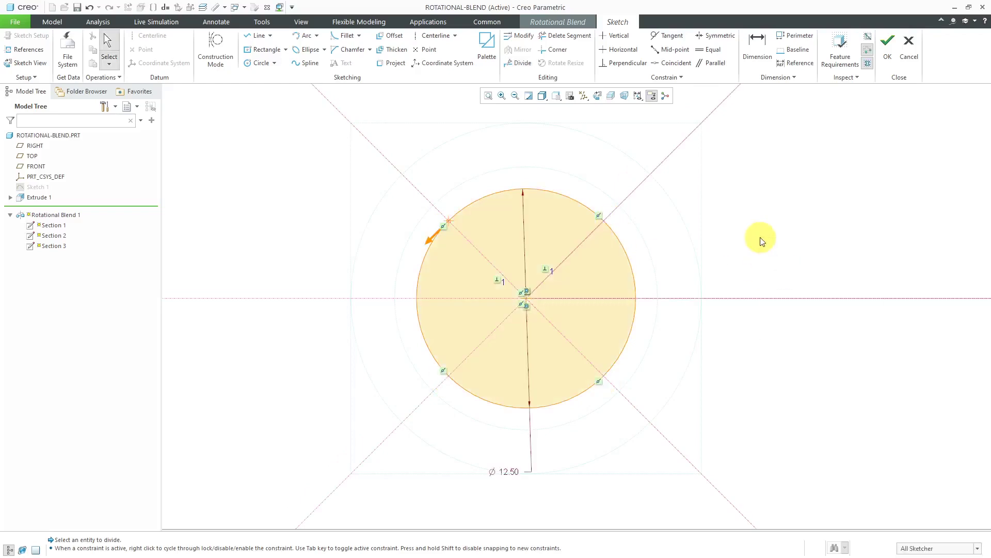
{"action": "middle_click", "coordinate": [664, 306]}
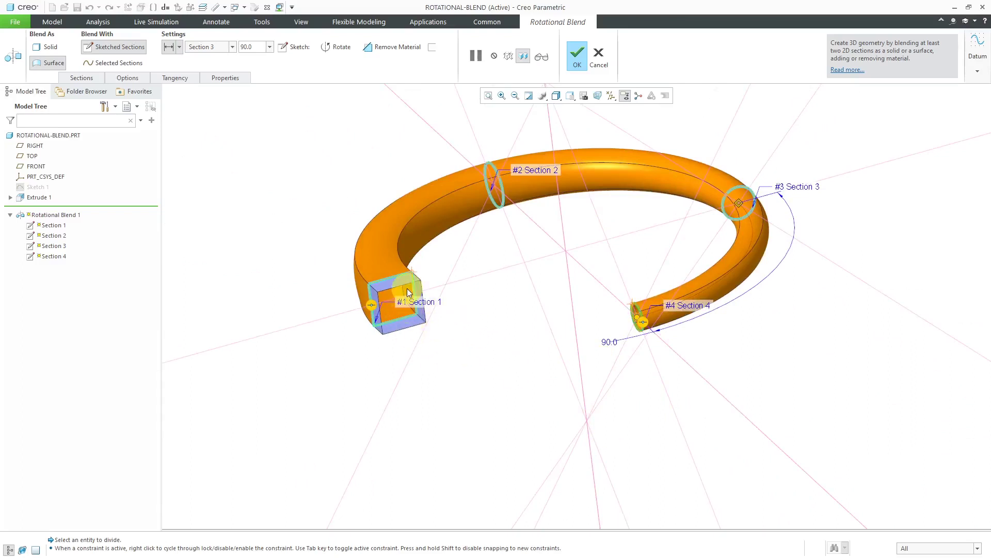
Insert Section 5 with a 90 offset from Section 4.
{"action": "left_click", "coordinate": [100, 78]}
{"action": "left_click", "coordinate": [184, 127]}
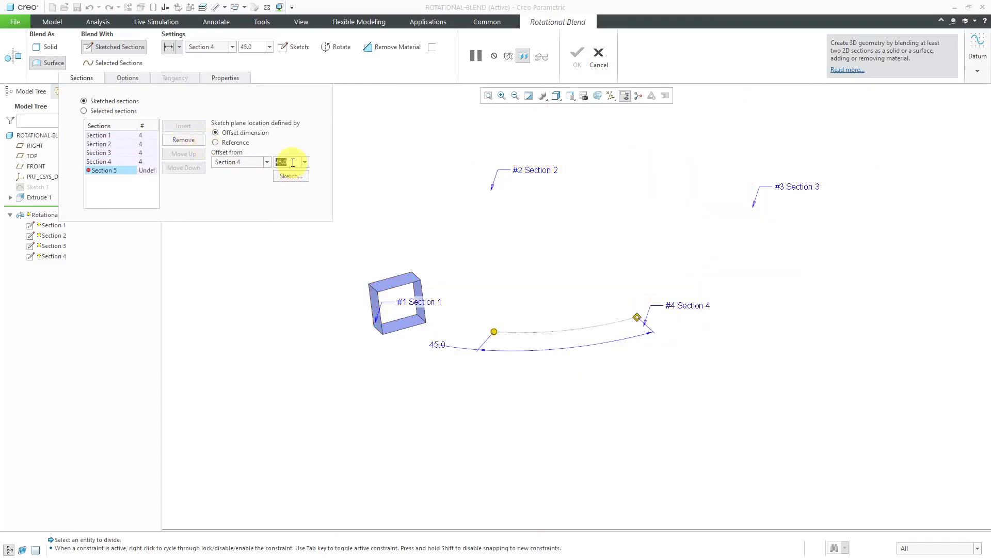
{"action": "type", "text": "90"}
{"action": "key", "text": "Return"}
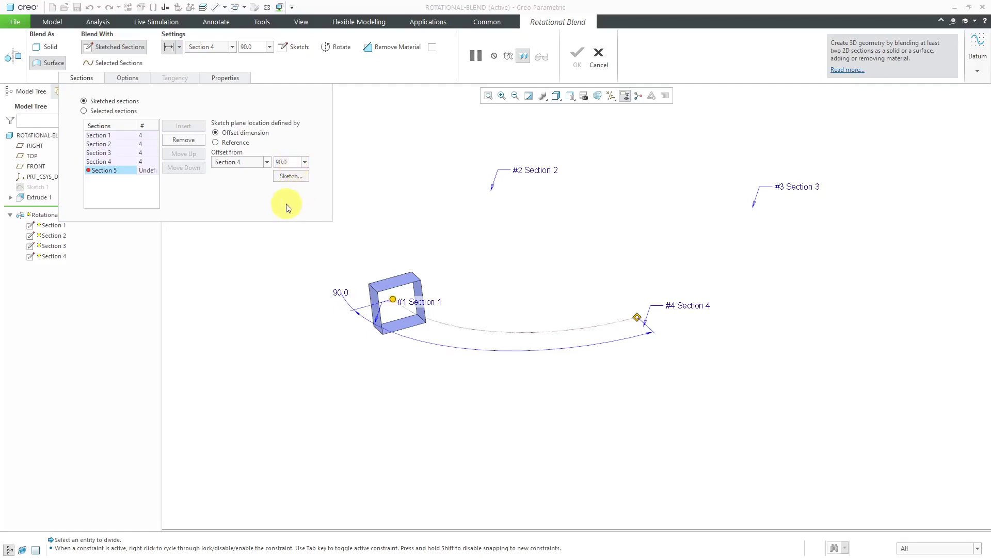
Start the Section 5 sketch and draw a circle in the square's lower-left area.
{"action": "left_click", "coordinate": [288, 176]}
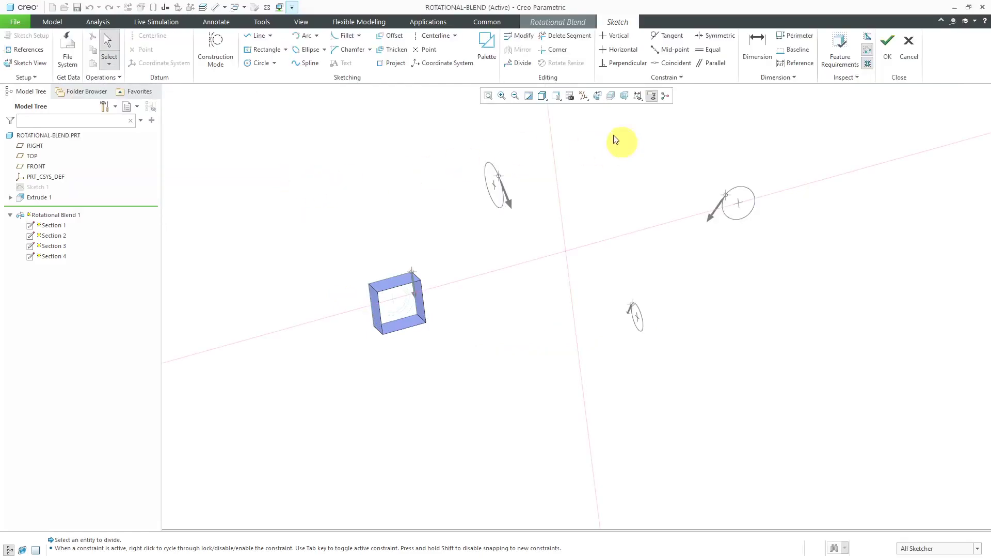
{"action": "left_click", "coordinate": [597, 95]}
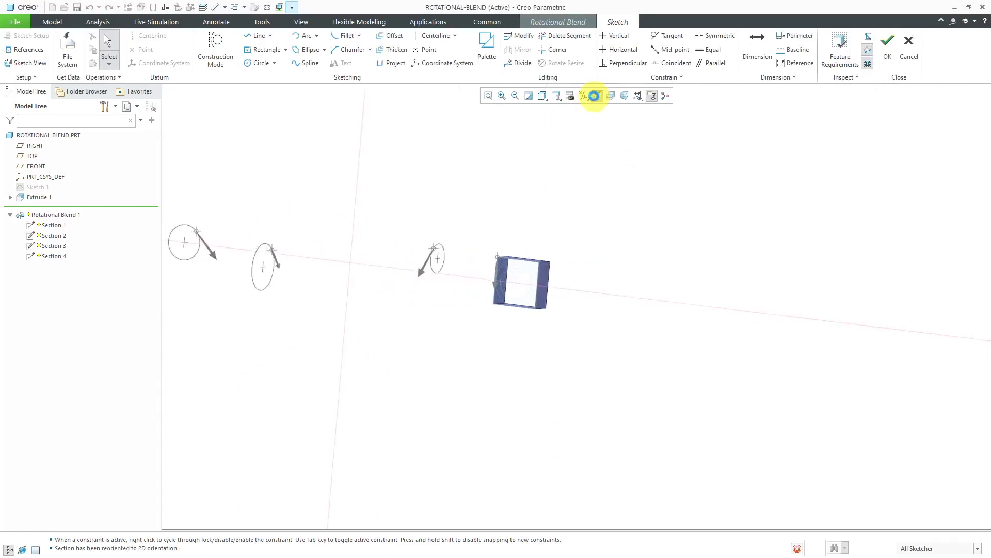
{"action": "left_click", "coordinate": [595, 95]}
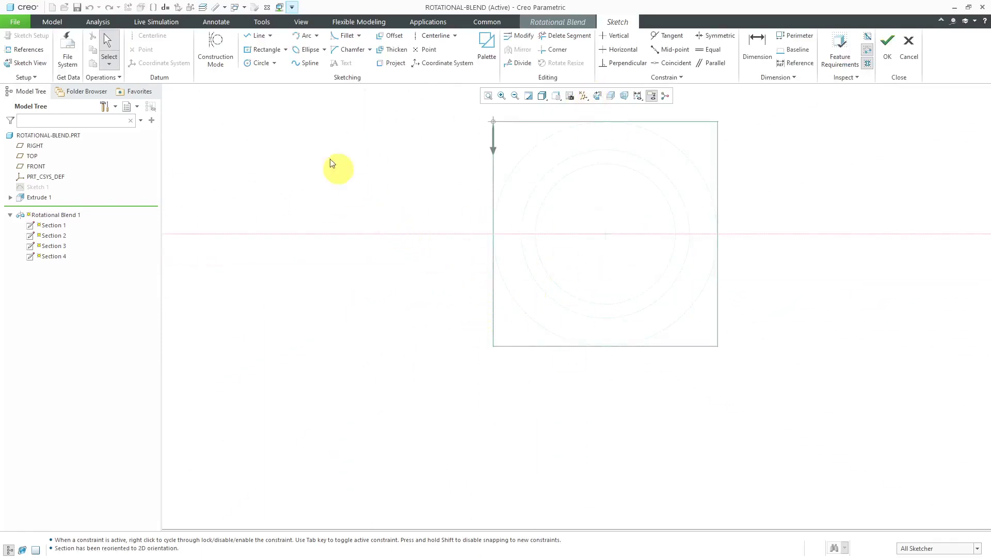
{"action": "left_click", "coordinate": [259, 63]}
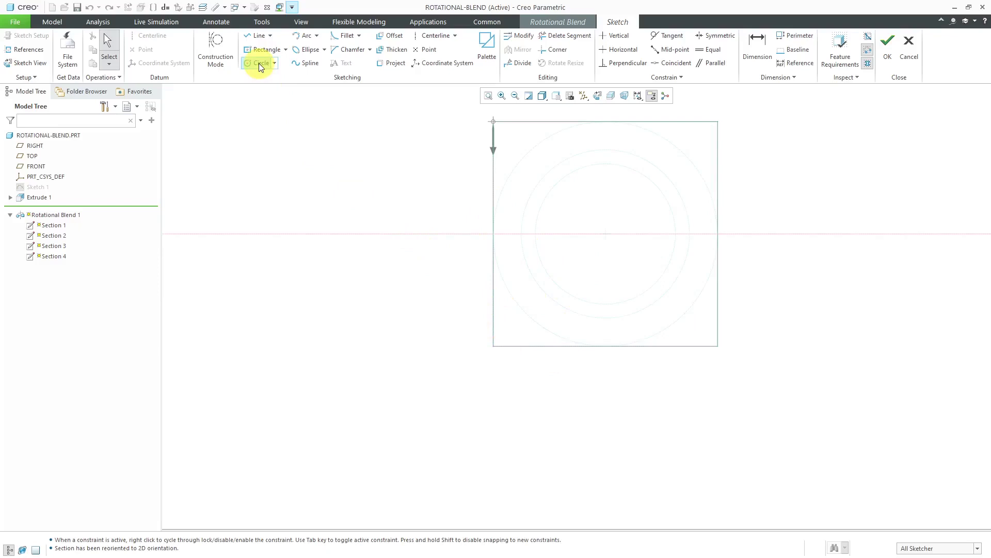
{"action": "left_click", "coordinate": [544, 297]}
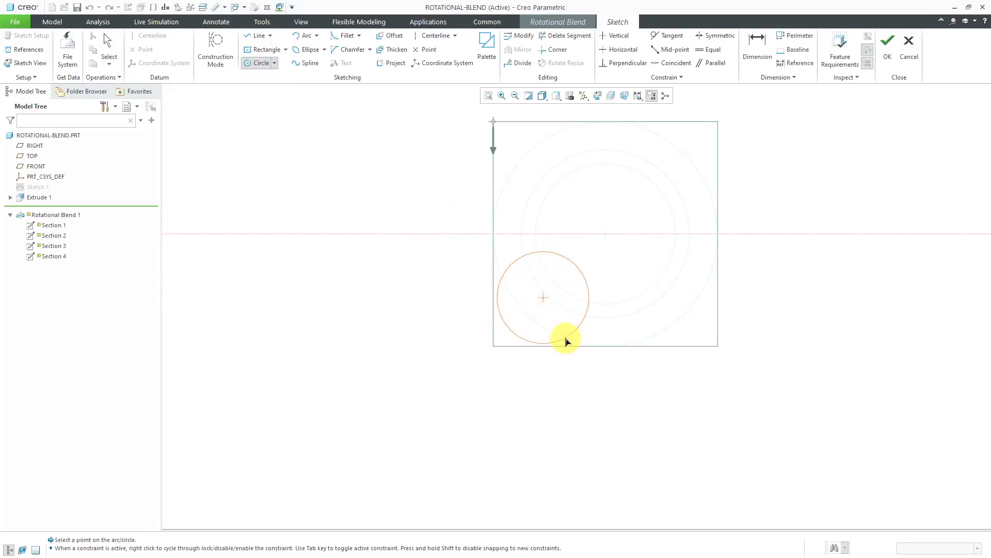
{"action": "left_click", "coordinate": [566, 341]}
{"action": "middle_click", "coordinate": [804, 313]}
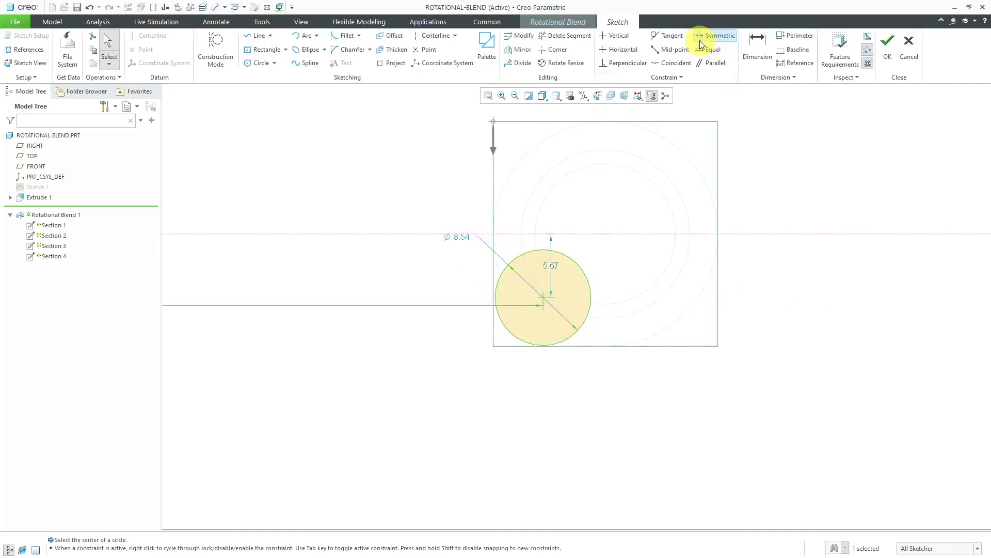
Make the circle tangent to the square's bottom and left edges, with a 10 diameter.
{"action": "left_click", "coordinate": [672, 37]}
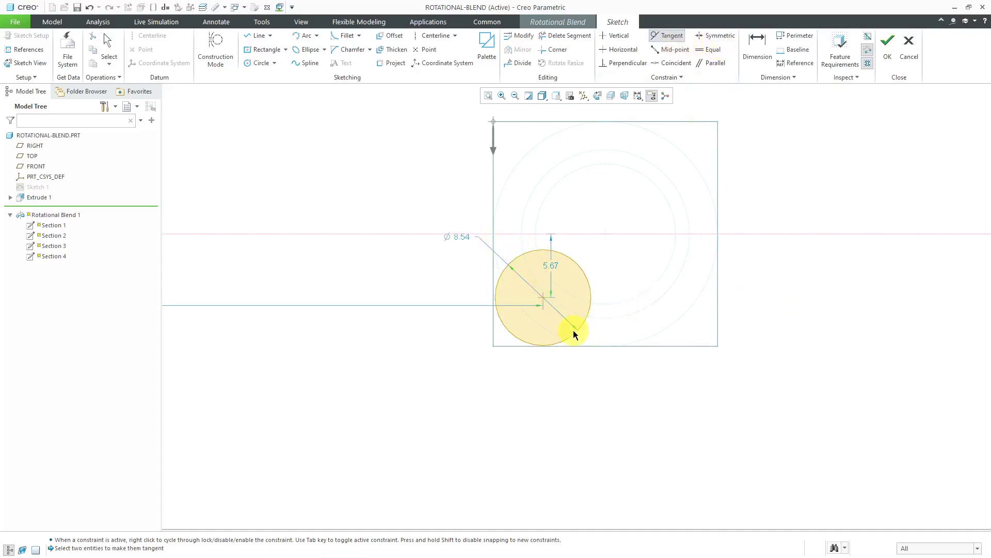
{"action": "left_click", "coordinate": [576, 347]}
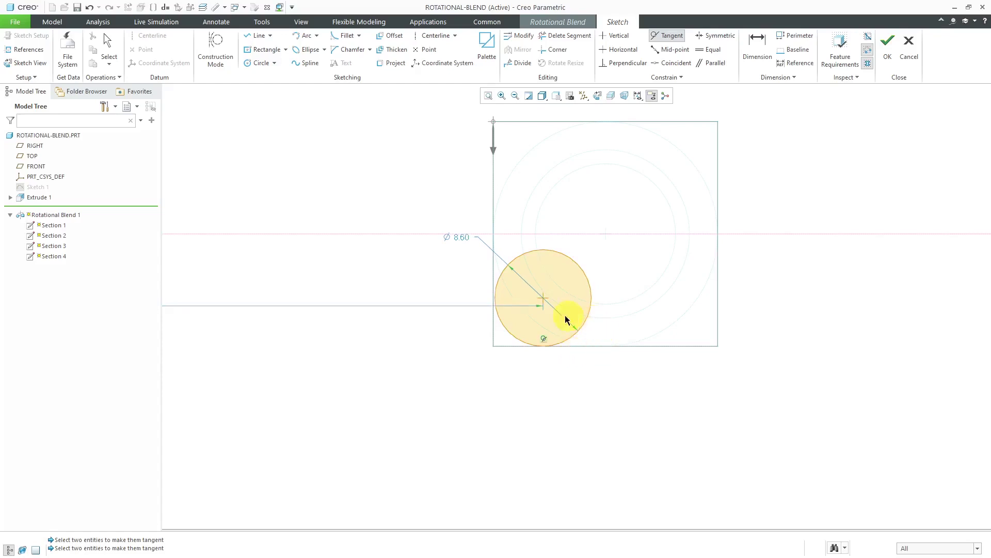
{"action": "left_click", "coordinate": [494, 289]}
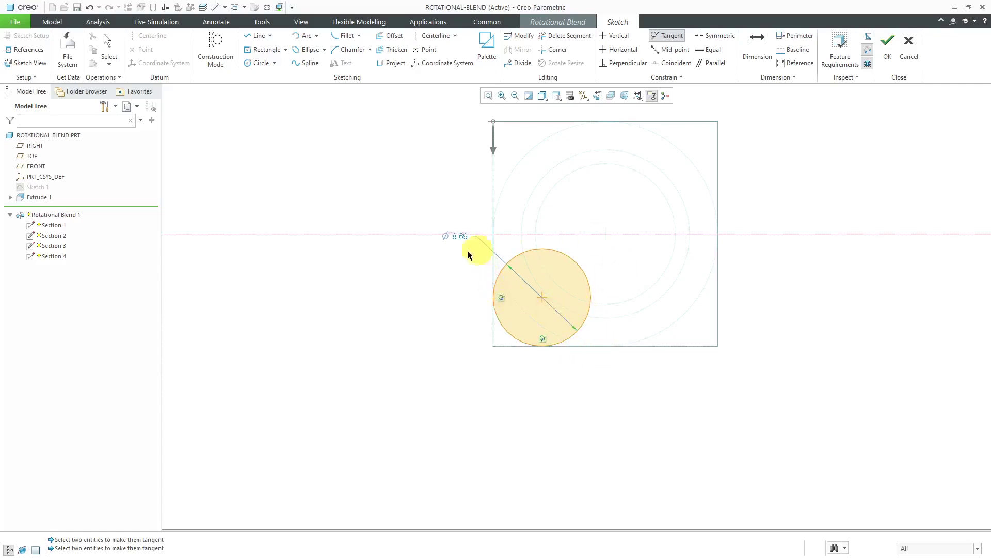
{"action": "middle_click", "coordinate": [435, 266]}
{"action": "double_click", "coordinate": [454, 236]}
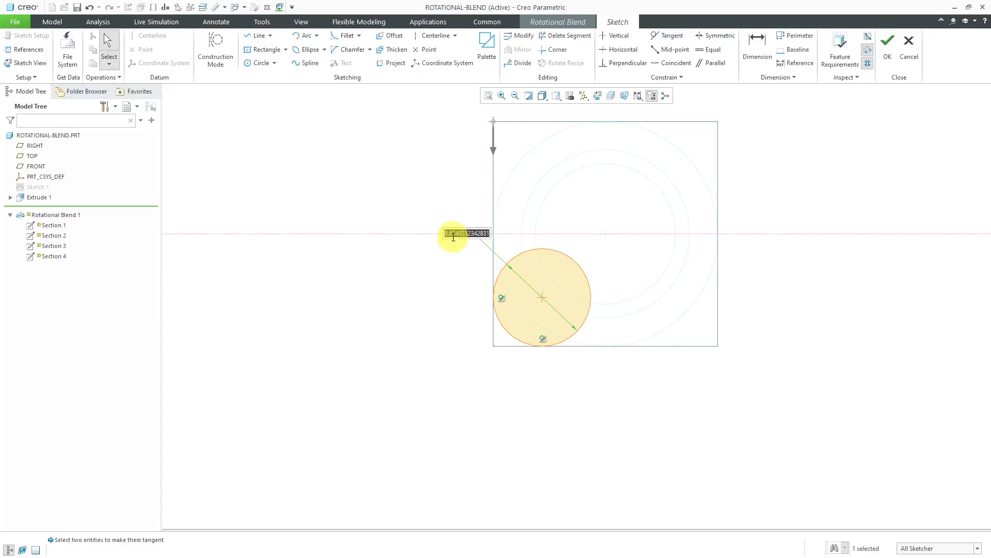
{"action": "type", "text": "10"}
{"action": "key", "text": "Return"}
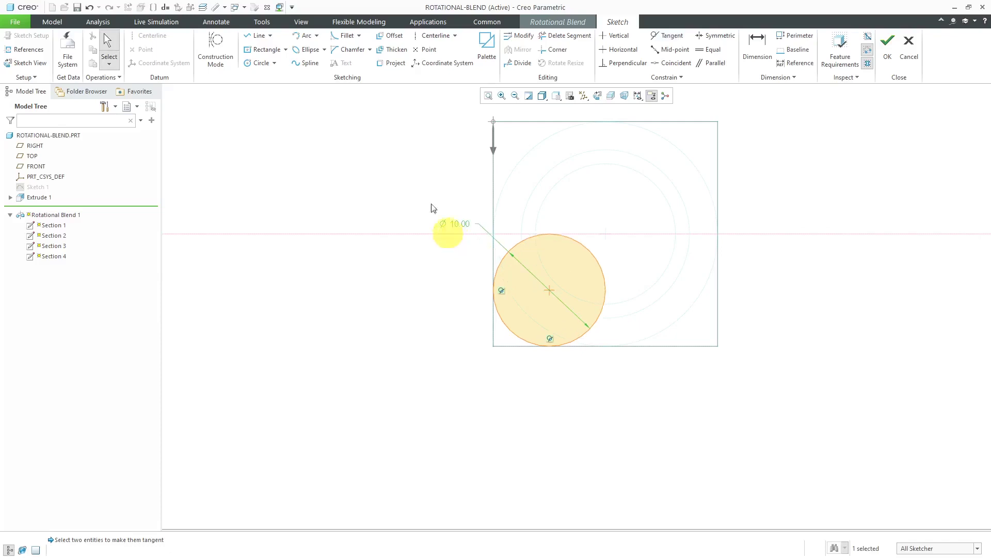
Add two perpendicular diagonal centerlines (45° and -45°) through the circle centre.
{"action": "left_click", "coordinate": [436, 35]}
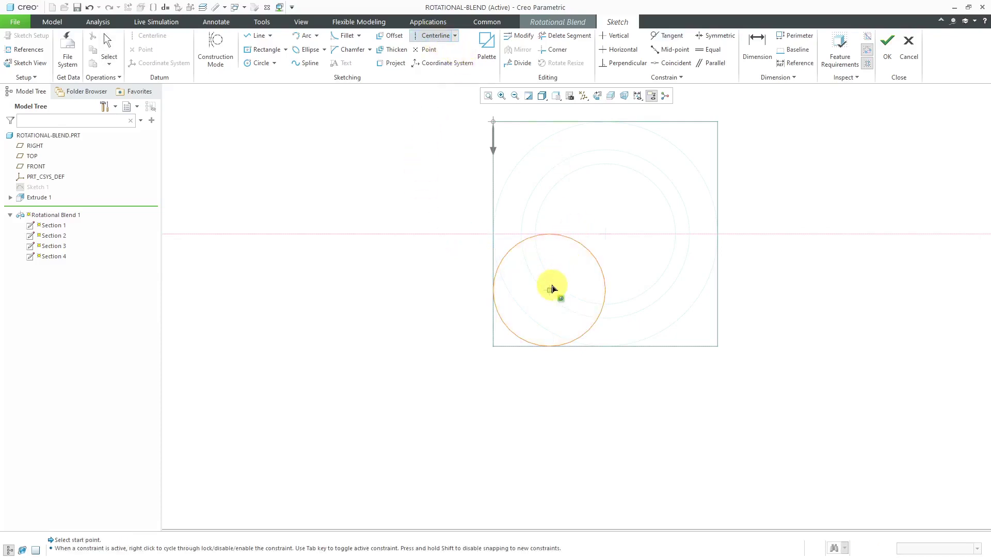
{"action": "left_click", "coordinate": [549, 290]}
{"action": "left_click", "coordinate": [585, 266]}
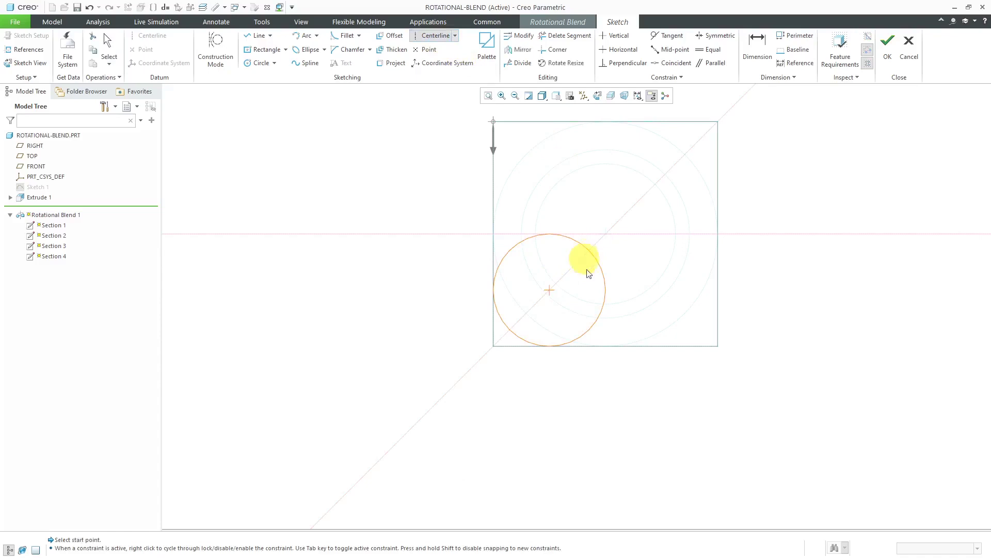
{"action": "left_click", "coordinate": [550, 290]}
{"action": "left_click", "coordinate": [509, 243]}
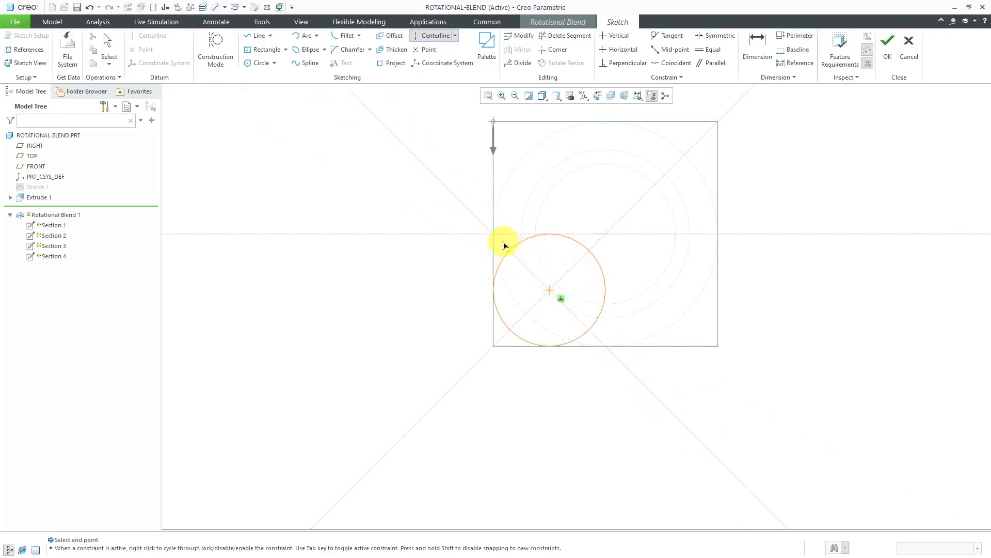
{"action": "middle_click", "coordinate": [389, 290]}
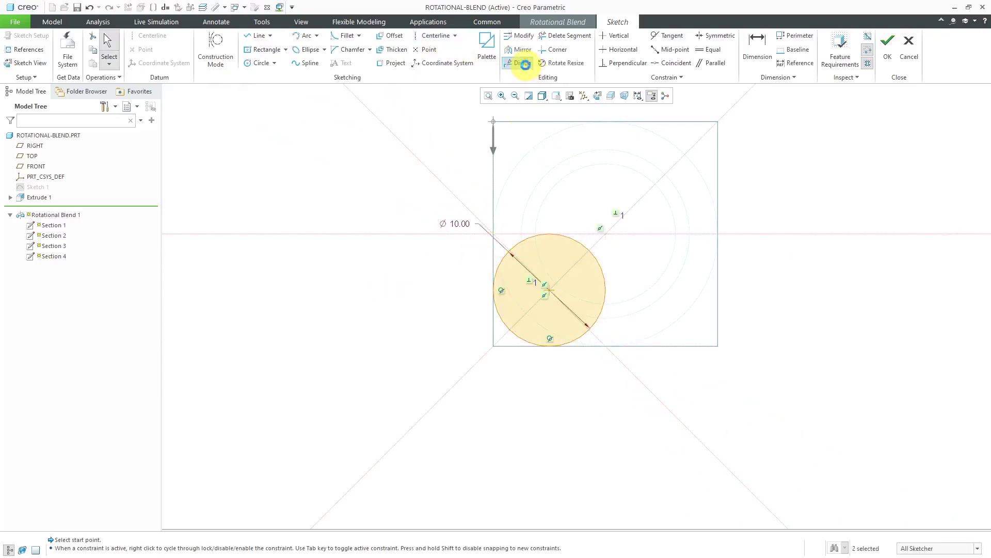
Divide the Ø10 circle into four arcs at the diagonal crossings.
{"action": "left_click", "coordinate": [523, 62]}
{"action": "left_click", "coordinate": [510, 254]}
{"action": "left_click", "coordinate": [509, 330]}
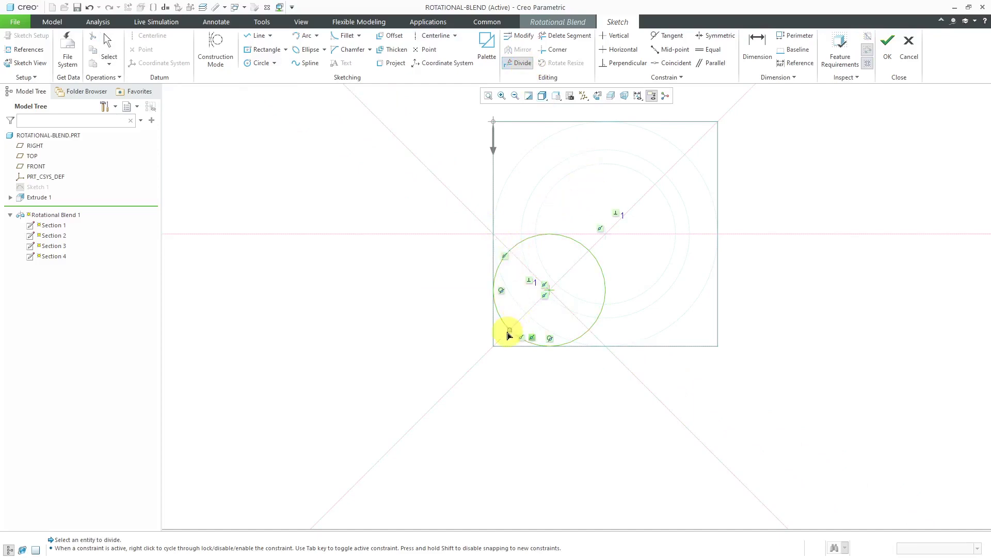
{"action": "left_click", "coordinate": [587, 331]}
{"action": "left_click", "coordinate": [598, 249]}
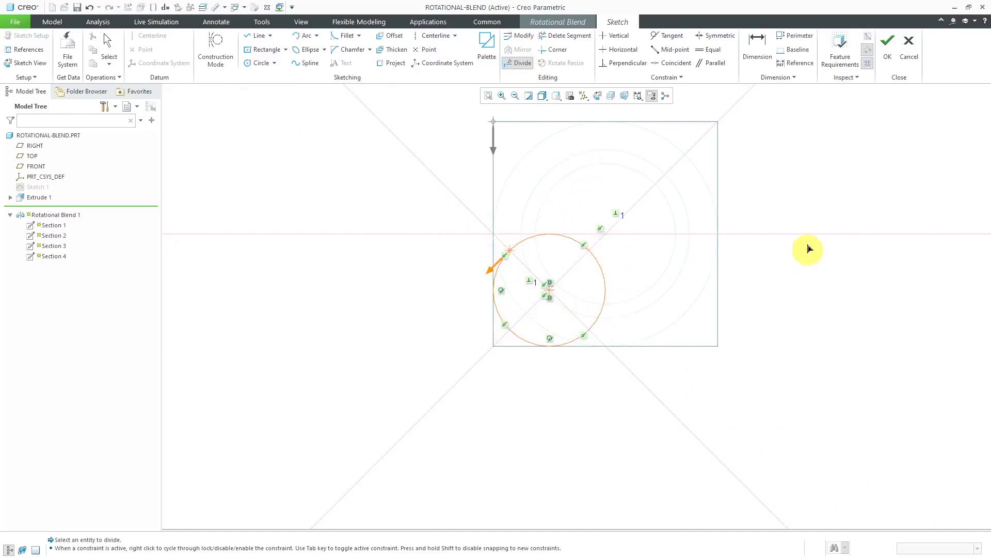
{"action": "middle_click", "coordinate": [783, 222]}
{"action": "right_click", "coordinate": [784, 222]}
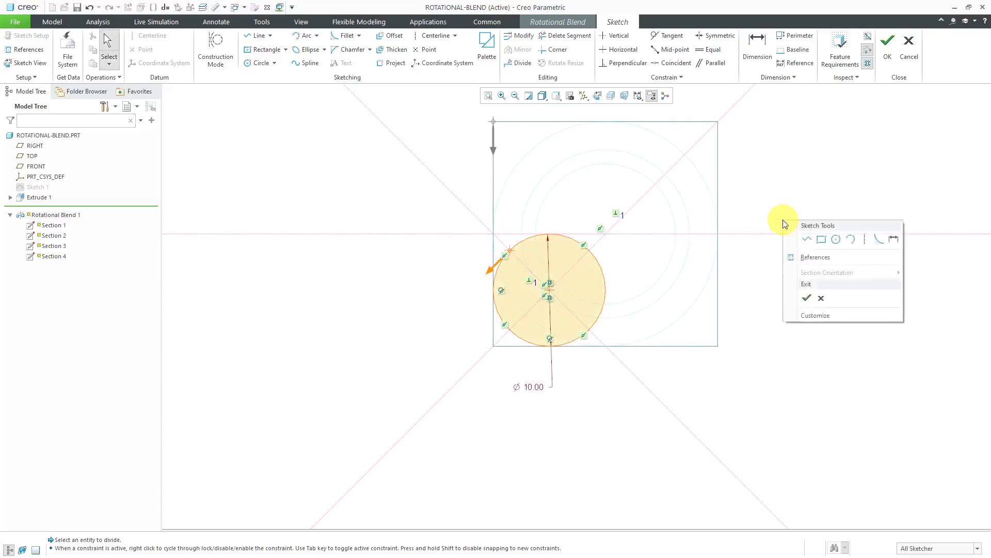
{"action": "left_click", "coordinate": [806, 299]}
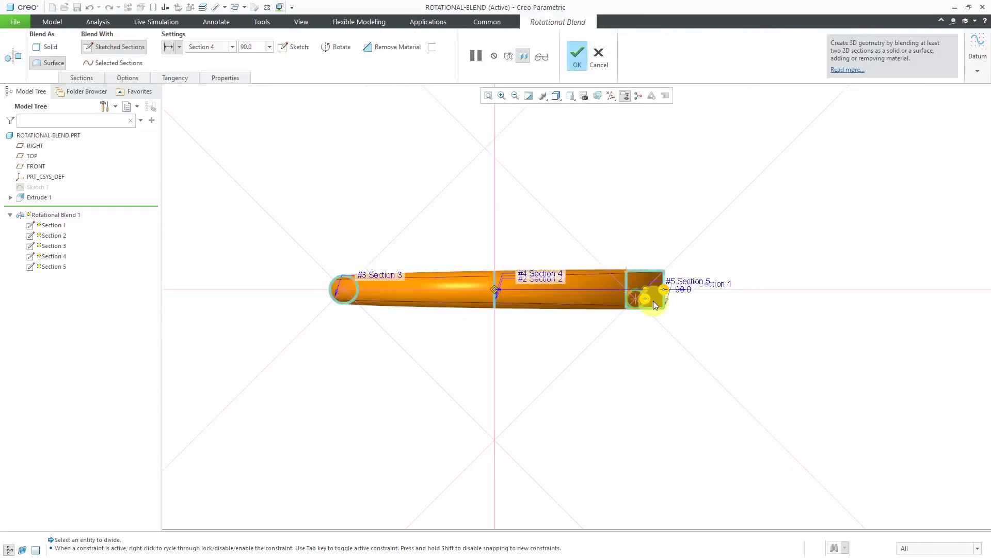
{"action": "mouse_move", "coordinate": [625, 295]}
{"action": "middle_mouse_down"}
{"action": "mouse_move", "coordinate": [680, 292]}
{"action": "mouse_move", "coordinate": [720, 316]}
{"action": "mouse_move", "coordinate": [675, 334]}
{"action": "mouse_move", "coordinate": [694, 218]}
{"action": "middle_mouse_up"}
{"action": "middle_click_drag", "start_coordinate": [620, 274], "coordinate": [662, 268]}
{"action": "left_click", "coordinate": [577, 53]}
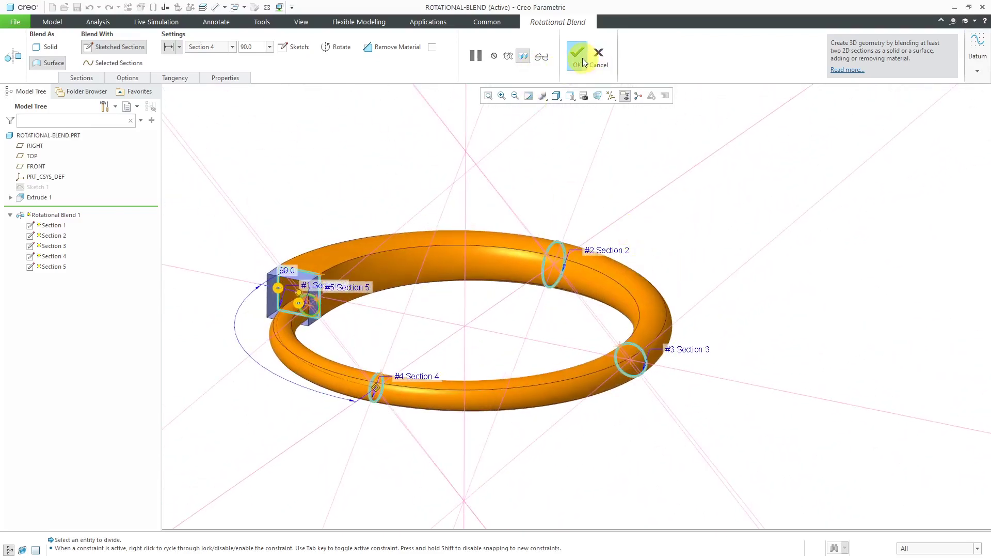
{"action": "left_click", "coordinate": [587, 450]}
{"action": "scroll", "coordinate": [516, 321], "scroll_direction": "up", "scroll_amount": 5}
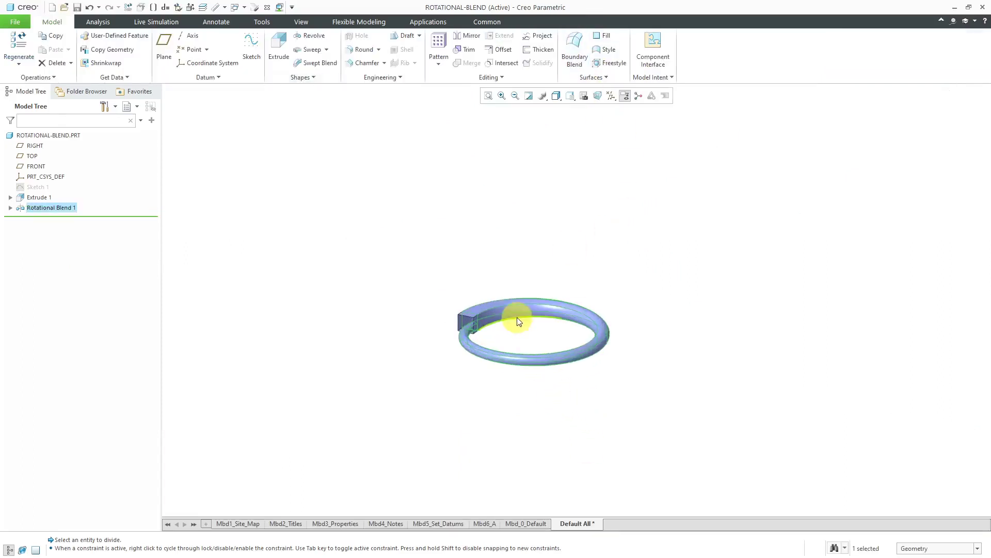
{"action": "scroll", "coordinate": [423, 411], "scroll_direction": "up", "scroll_amount": 3}
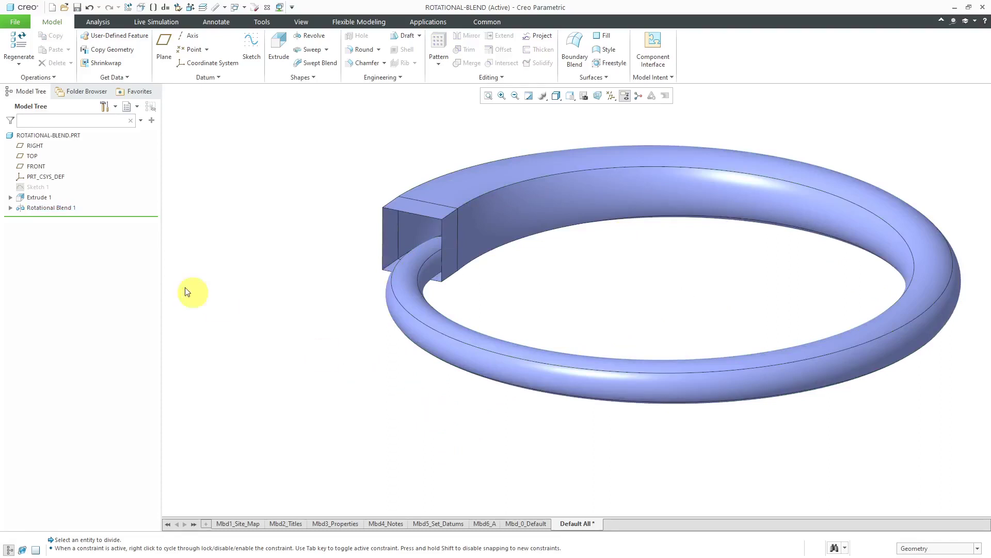
{"action": "left_click", "coordinate": [51, 208]}
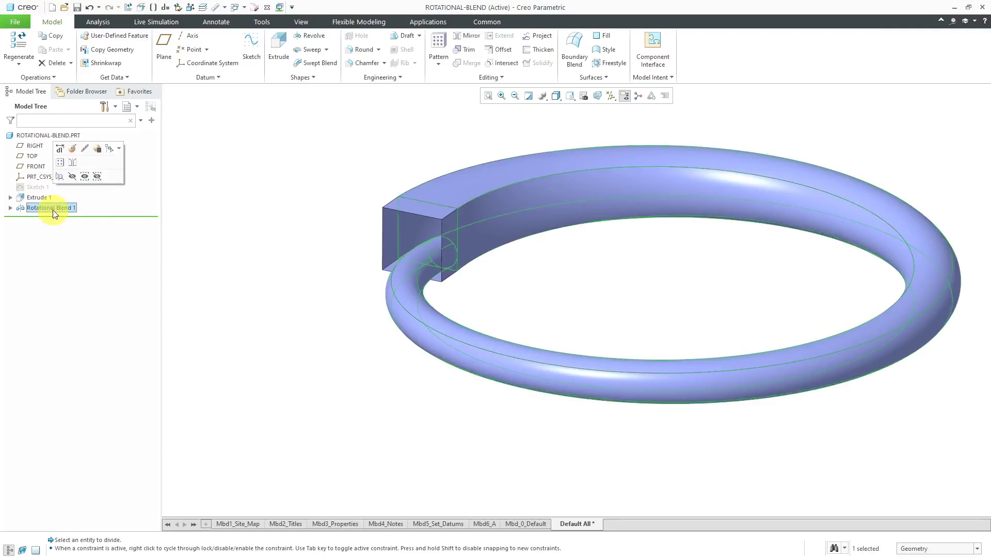
Reopen Rotational Blend 1 for editing and select its Start Section tangency condition.
{"action": "left_click", "coordinate": [60, 149]}
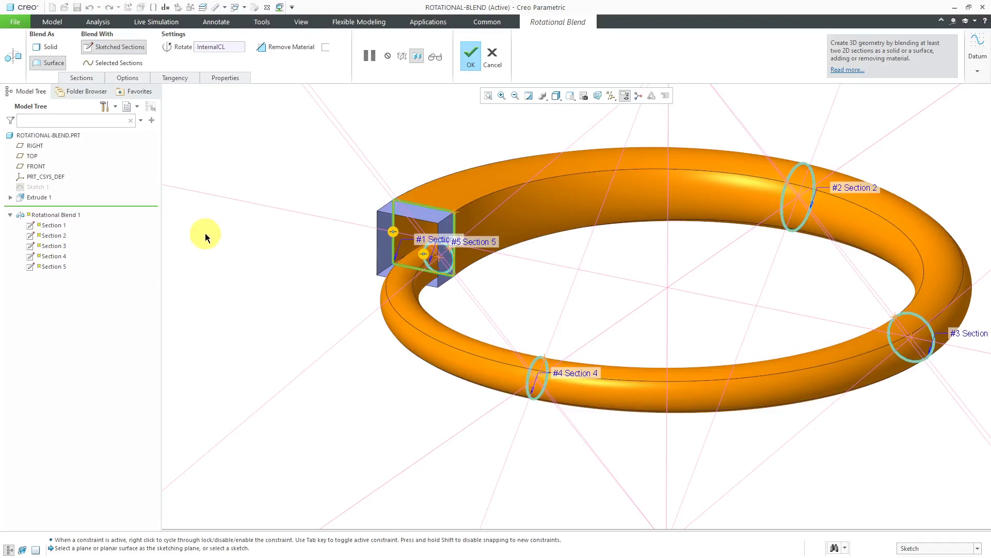
{"action": "left_click", "coordinate": [170, 78]}
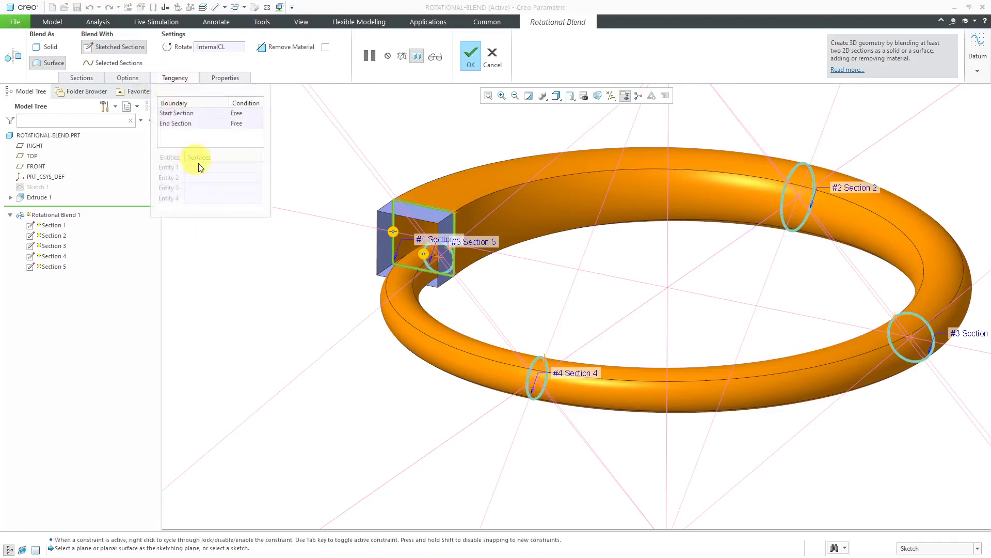
{"action": "scroll", "coordinate": [412, 270], "scroll_direction": "down", "scroll_amount": 3}
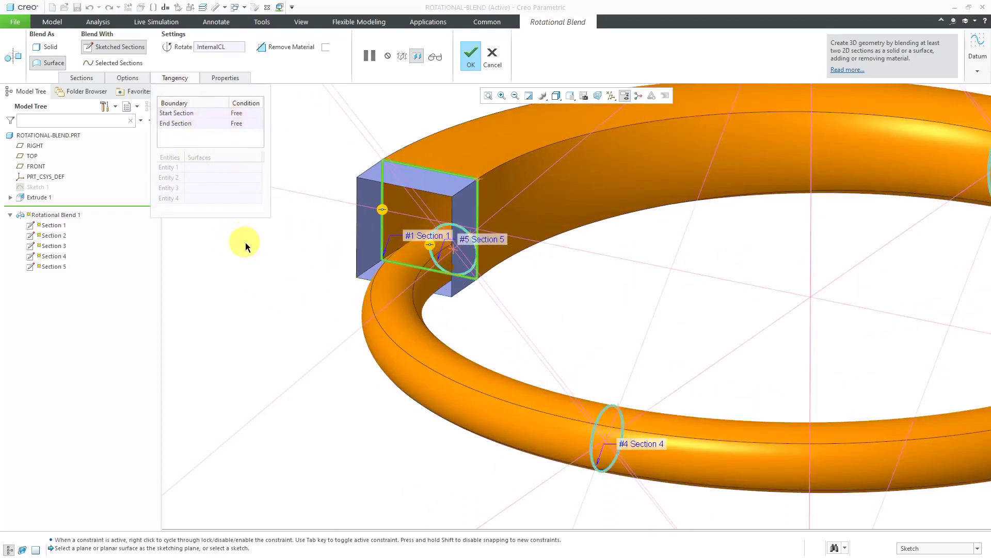
{"action": "right_click", "coordinate": [385, 212]}
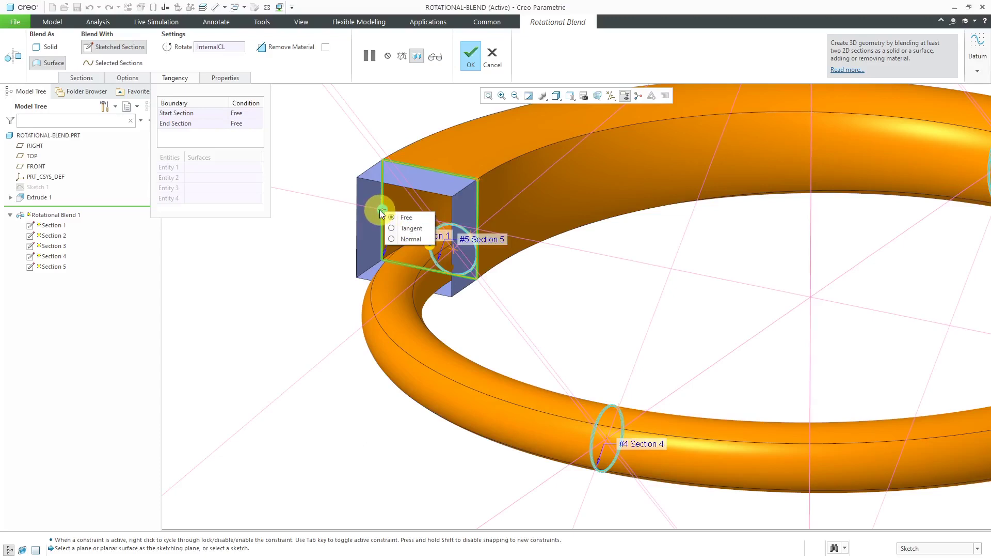
{"action": "left_click", "coordinate": [254, 113]}
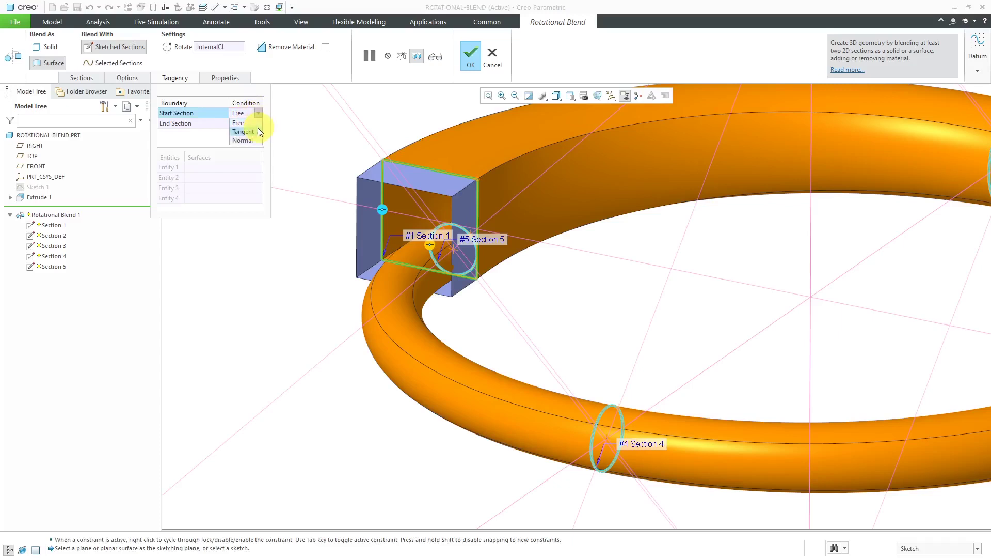
Set the start section to Tangent, picking the four extruded box faces as Entities 1–4.
{"action": "left_click", "coordinate": [255, 134]}
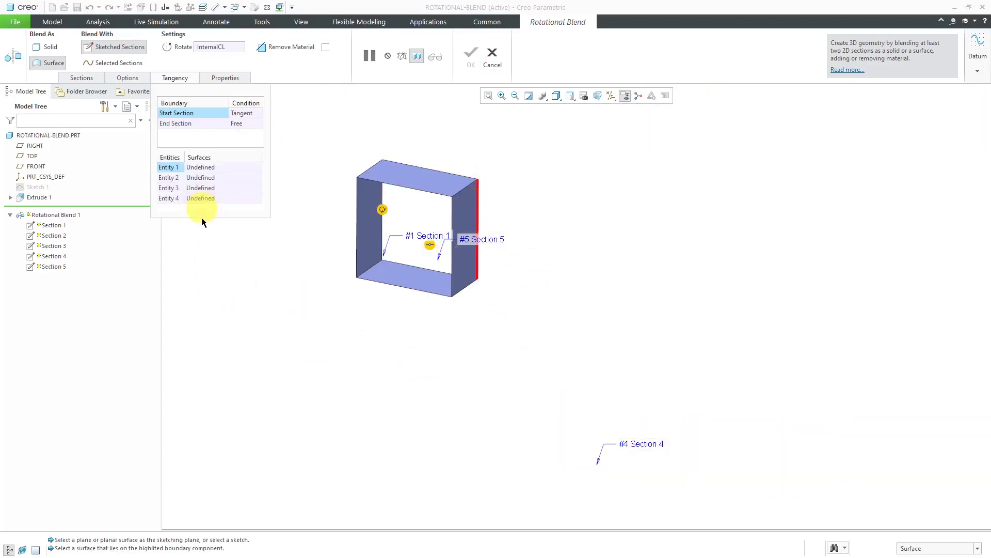
{"action": "left_click", "coordinate": [468, 267]}
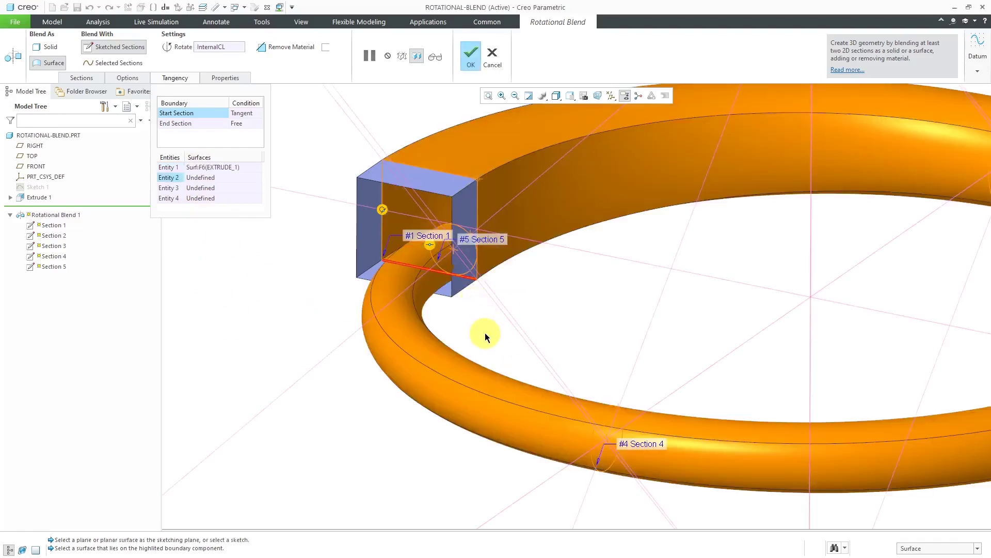
{"action": "scroll", "coordinate": [354, 278], "scroll_direction": "up", "scroll_amount": 2}
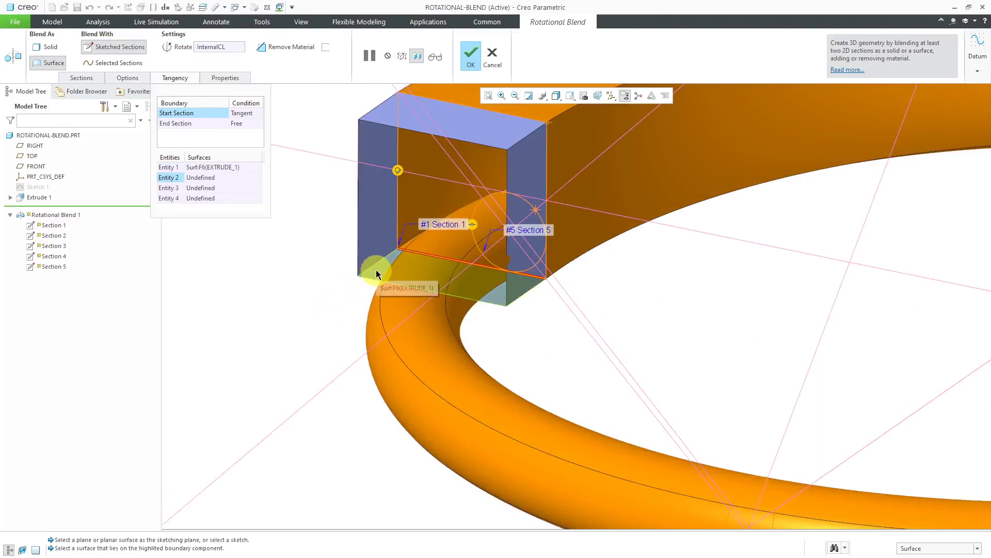
{"action": "scroll", "coordinate": [428, 389], "scroll_direction": "down", "scroll_amount": 2}
{"action": "scroll", "coordinate": [430, 301], "scroll_direction": "up", "scroll_amount": 2}
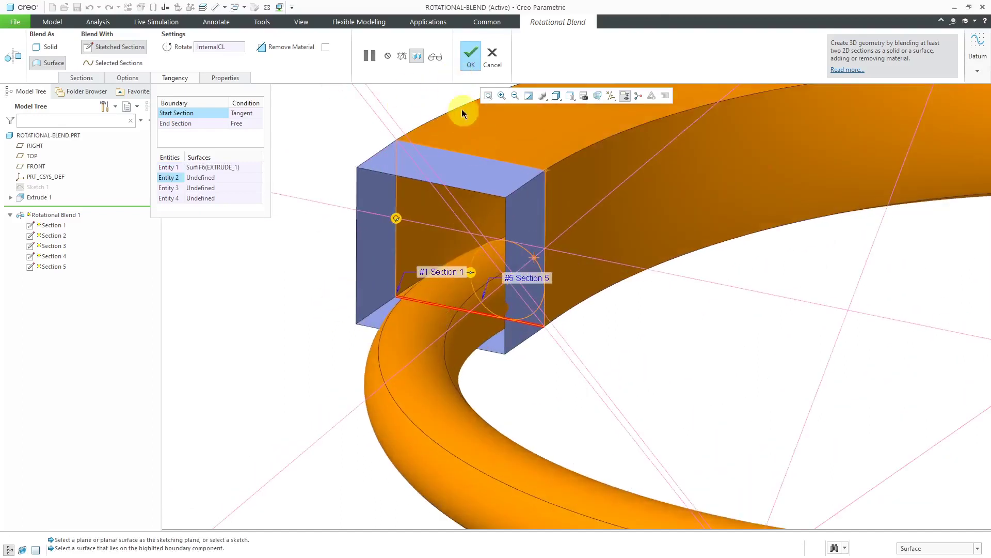
{"action": "scroll", "coordinate": [298, 331], "scroll_direction": "down", "scroll_amount": 2}
{"action": "scroll", "coordinate": [312, 150], "scroll_direction": "up", "scroll_amount": 2}
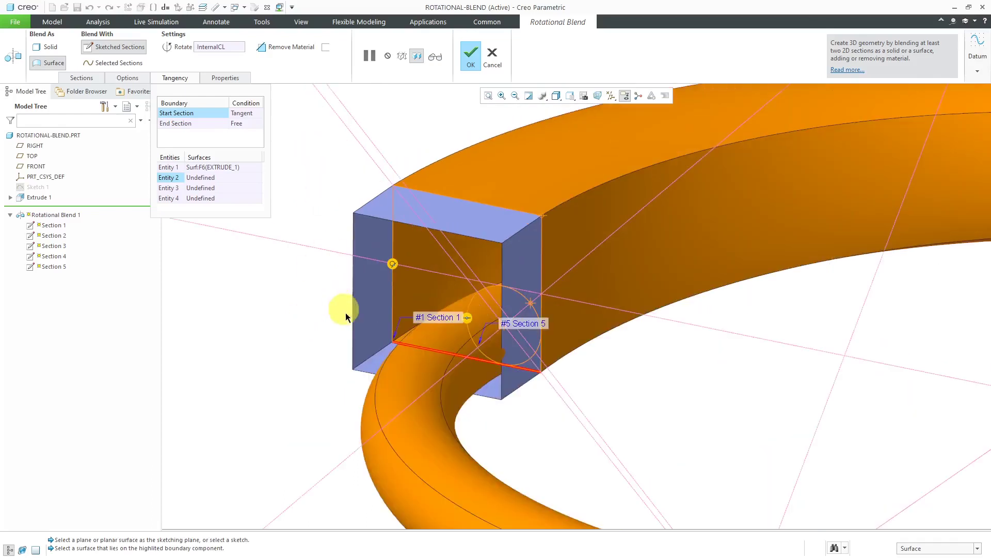
{"action": "left_click", "coordinate": [376, 357]}
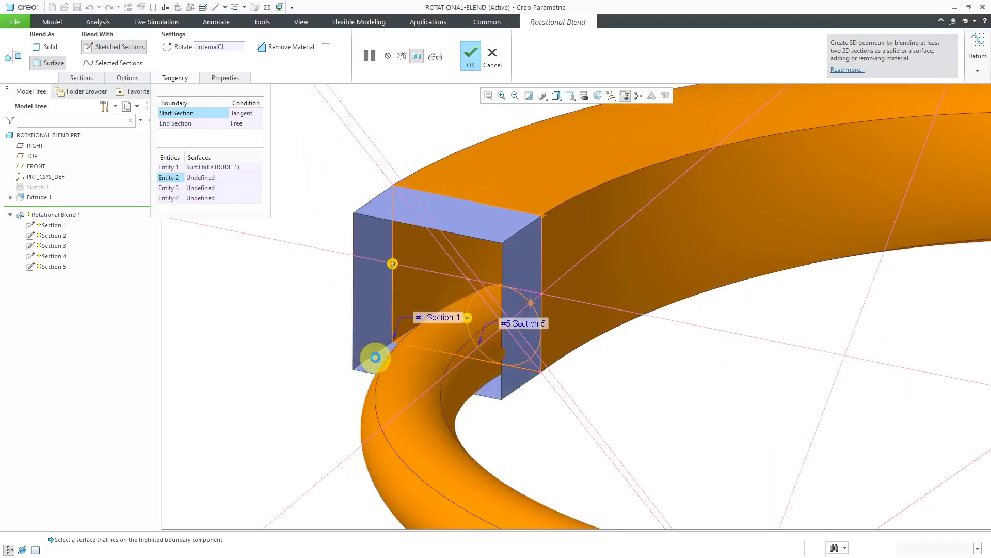
{"action": "left_click", "coordinate": [376, 325]}
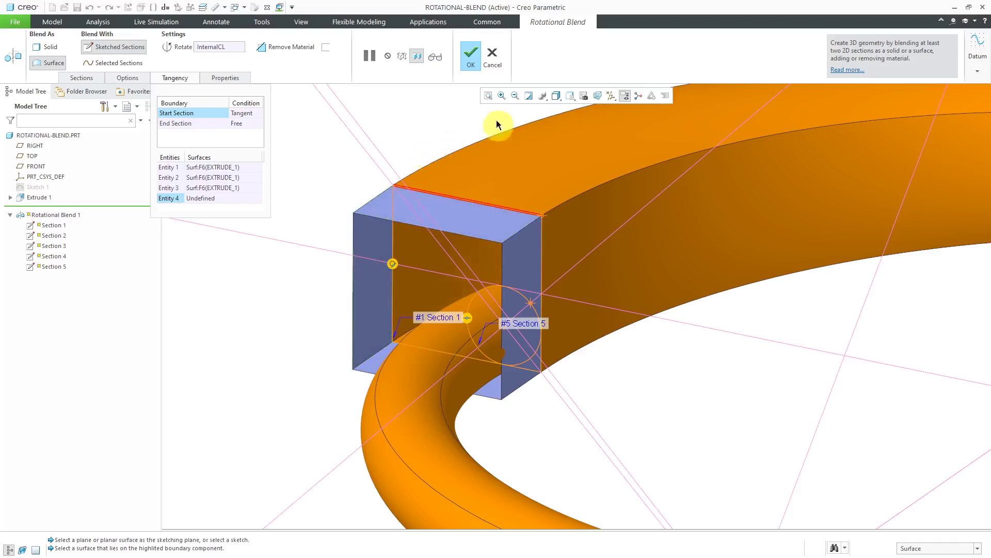
{"action": "left_click", "coordinate": [467, 215]}
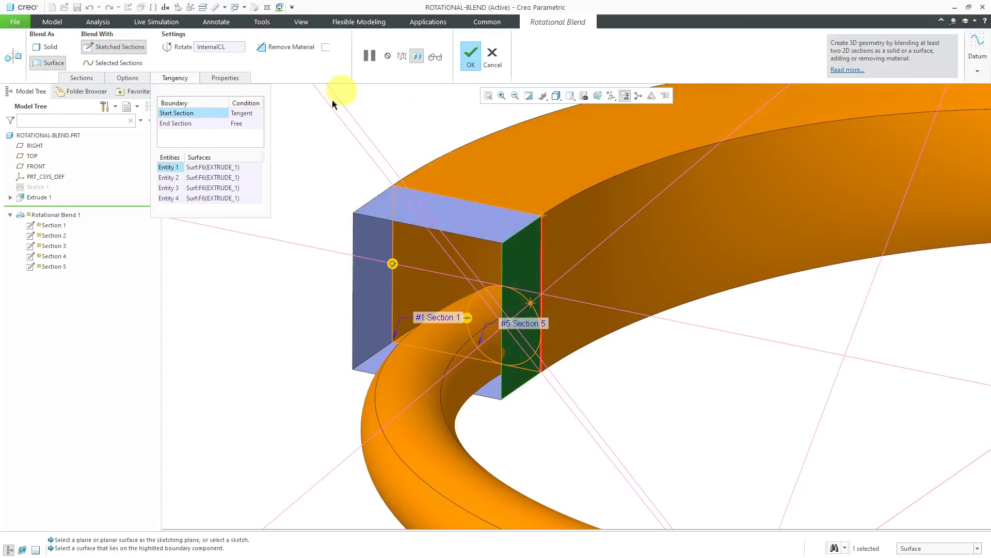
{"action": "scroll", "coordinate": [375, 251], "scroll_direction": "down", "scroll_amount": 5}
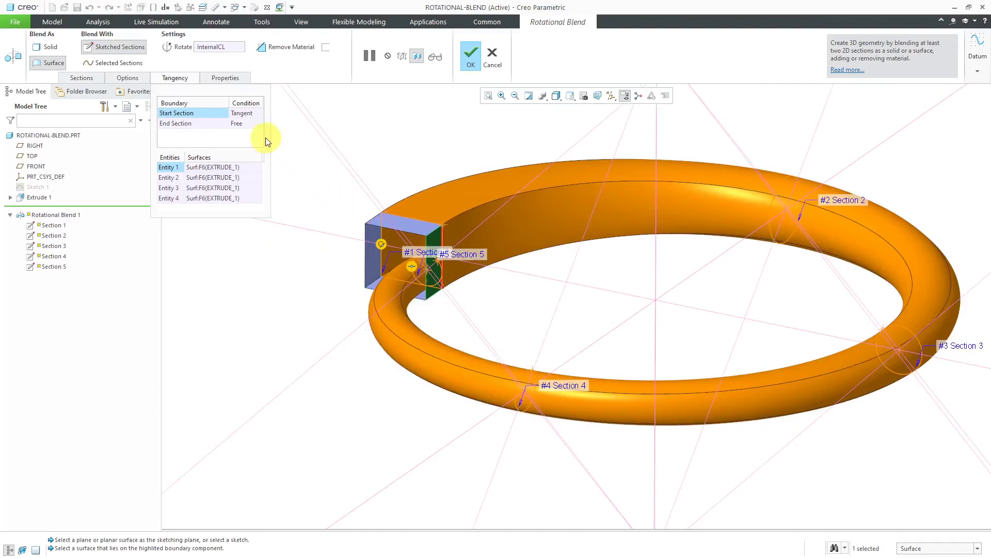
Switch the blended surfaces to Straight, then back to Smooth.
{"action": "left_click", "coordinate": [120, 77]}
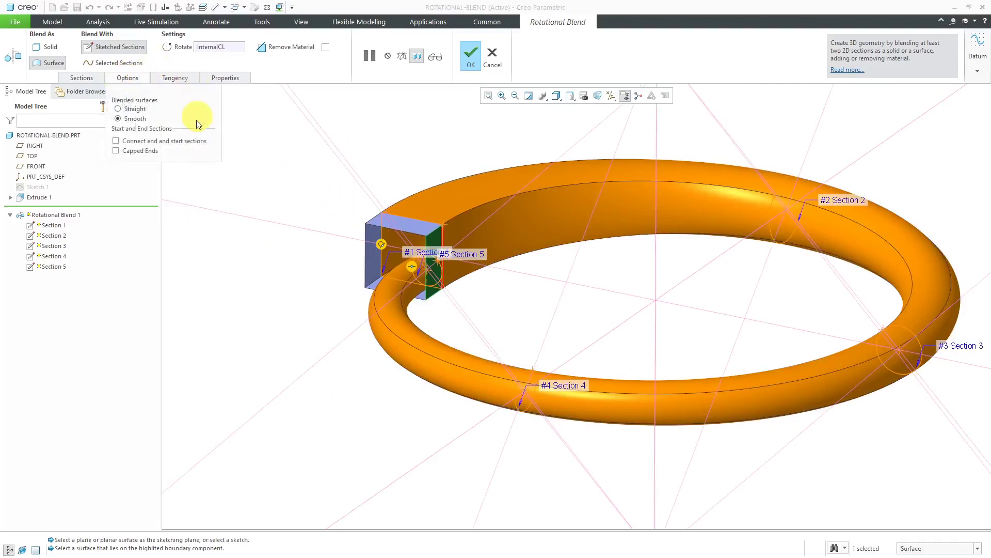
{"action": "left_click", "coordinate": [140, 110]}
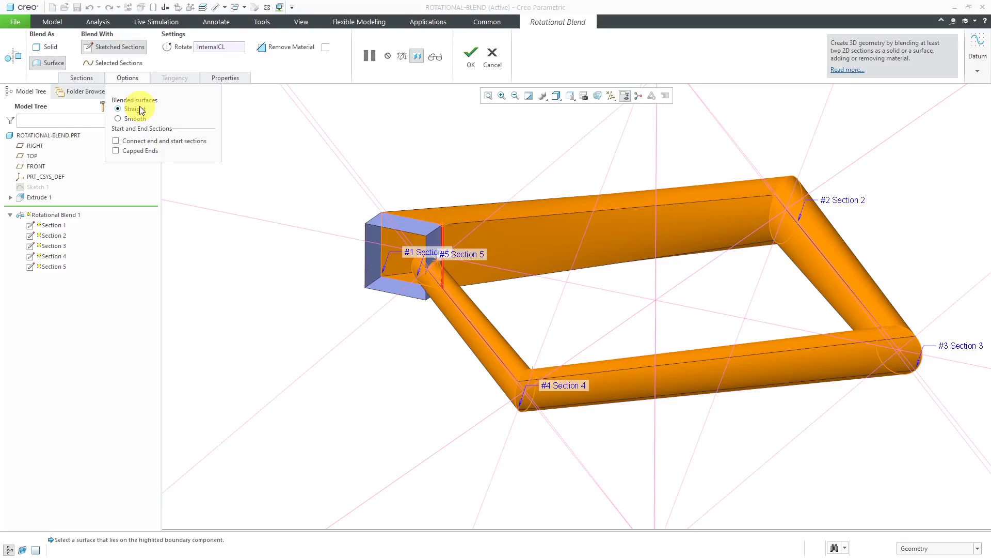
{"action": "left_click", "coordinate": [139, 119]}
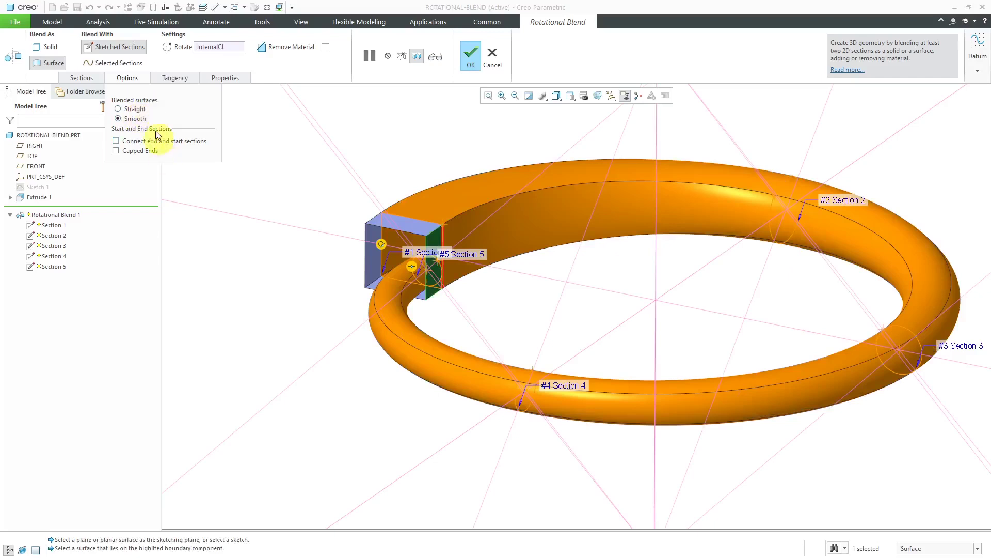
Remove Section 5 from the blend's section list, so the ring ends at Section 4.
{"action": "left_click", "coordinate": [88, 79]}
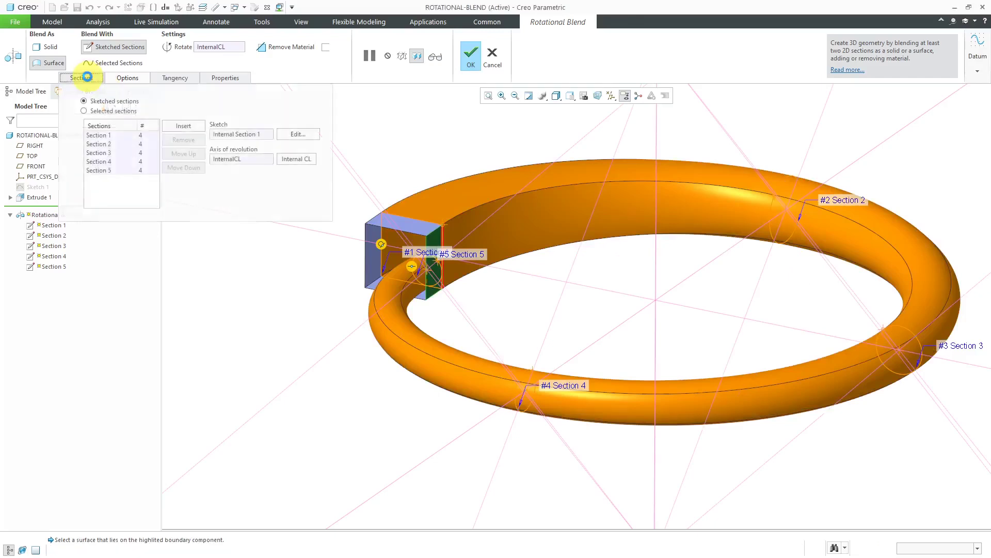
{"action": "left_click", "coordinate": [106, 173]}
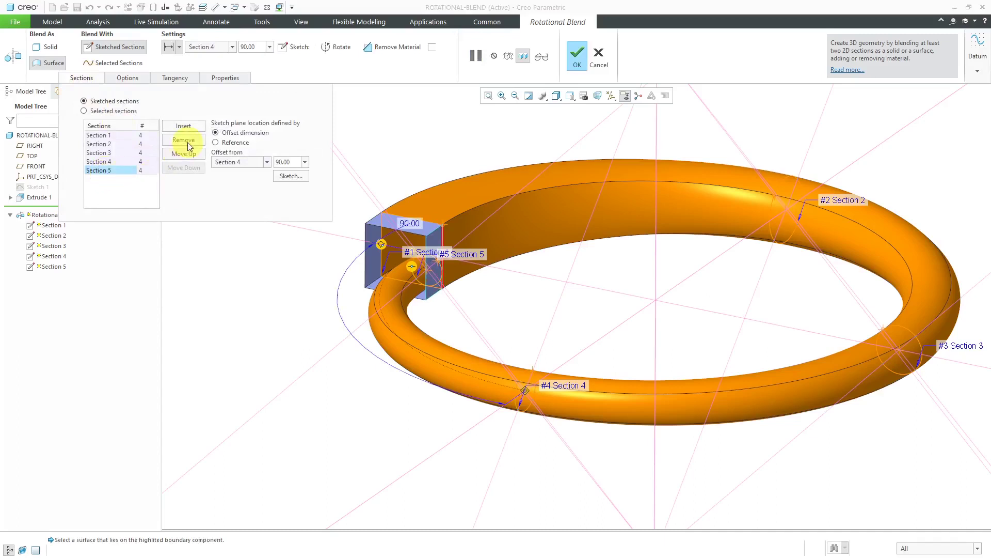
{"action": "left_click", "coordinate": [188, 140]}
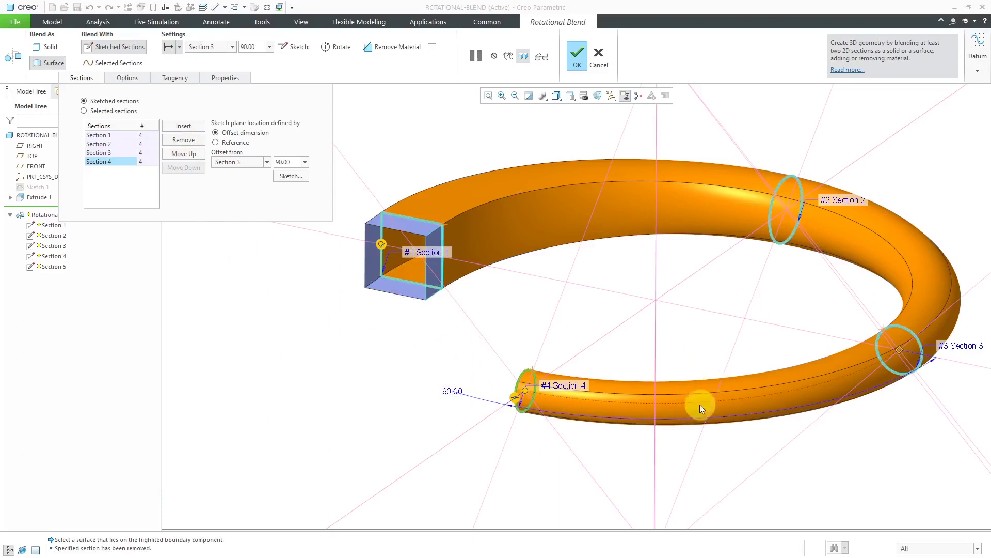
Toggle Connect end and start sections, then Capped Ends, on and off, leaving both unchecked.
{"action": "left_click", "coordinate": [128, 78]}
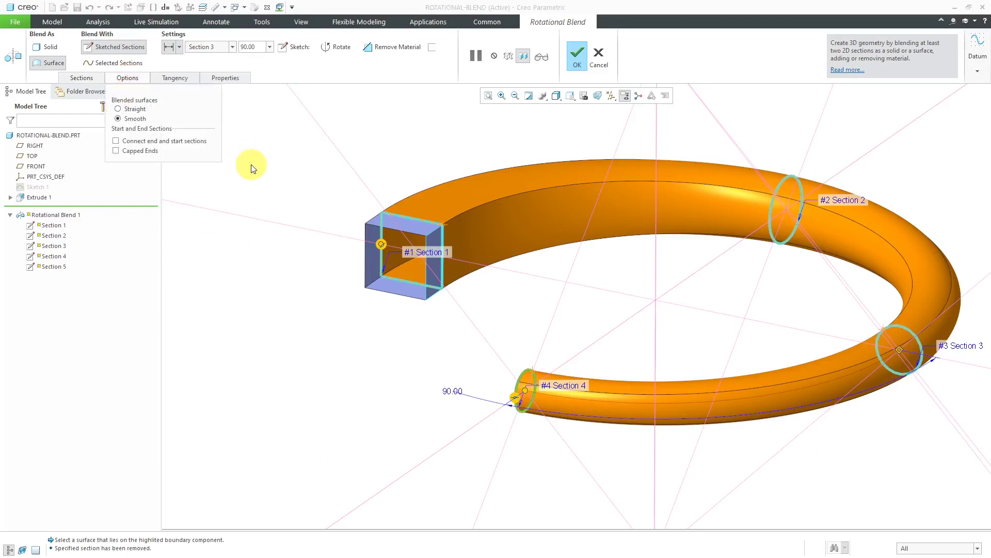
{"action": "left_click", "coordinate": [125, 142]}
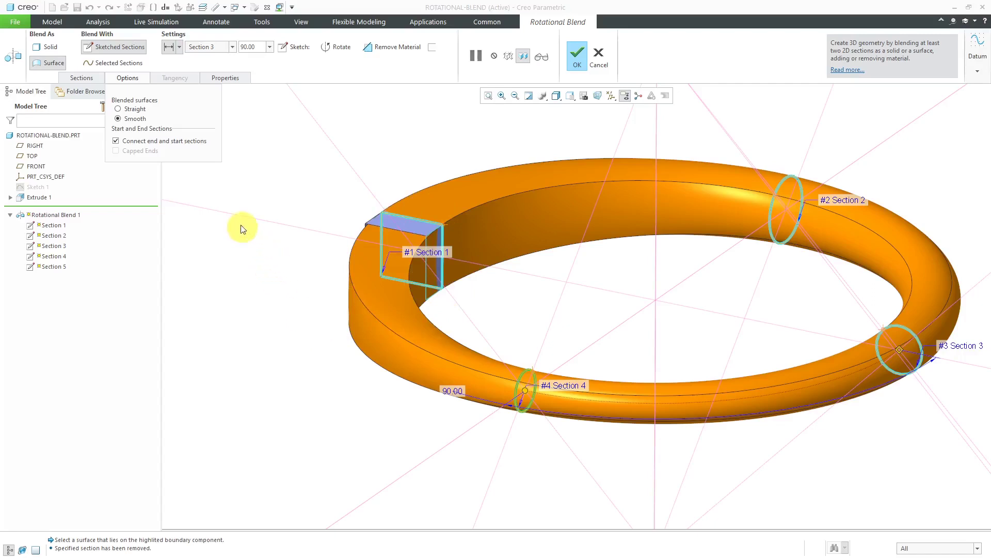
{"action": "left_click", "coordinate": [116, 141]}
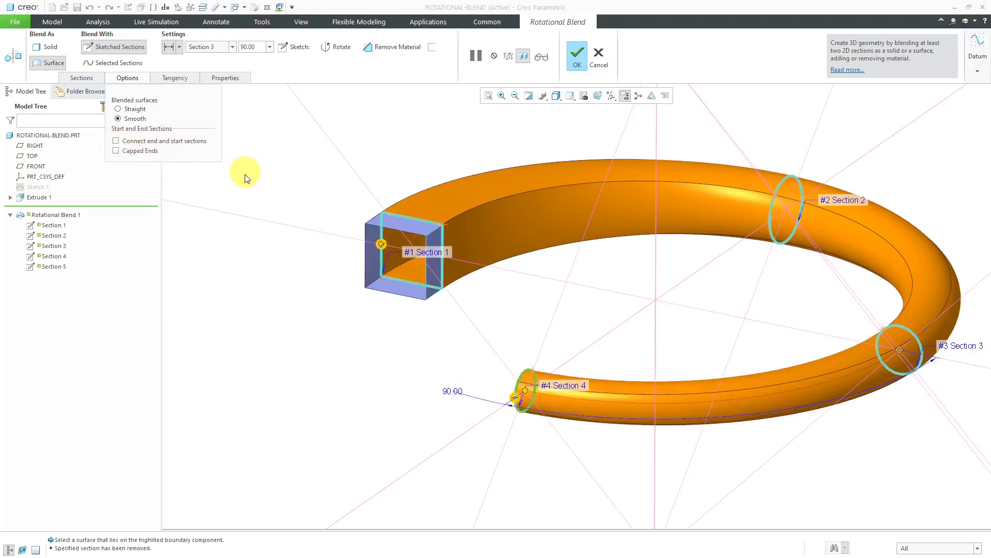
{"action": "left_click", "coordinate": [150, 150]}
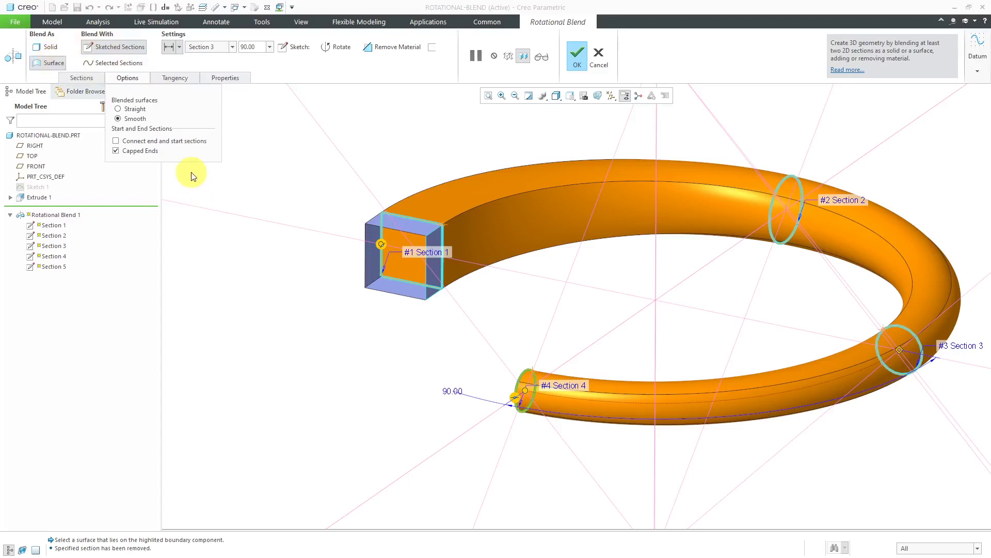
{"action": "left_click", "coordinate": [133, 150]}
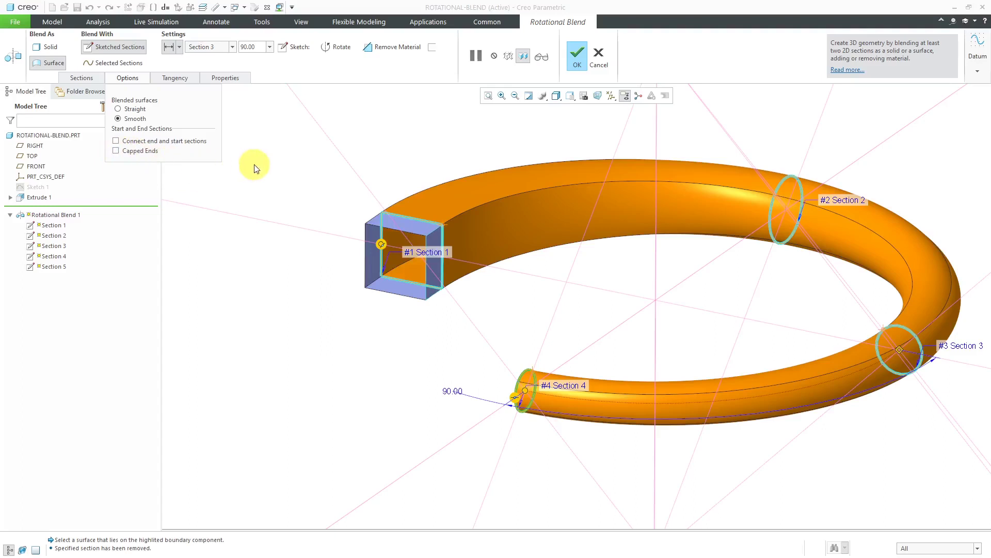